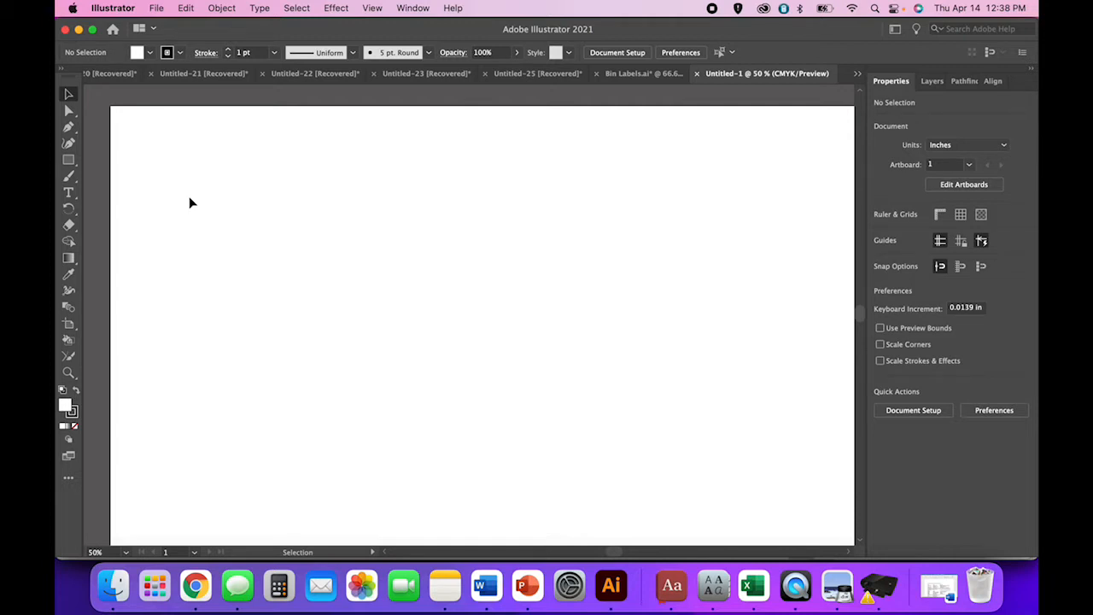
Draw a rectangle 3 in wide and 1.5 in high in the upper part of the artboard
left_click(70, 162)
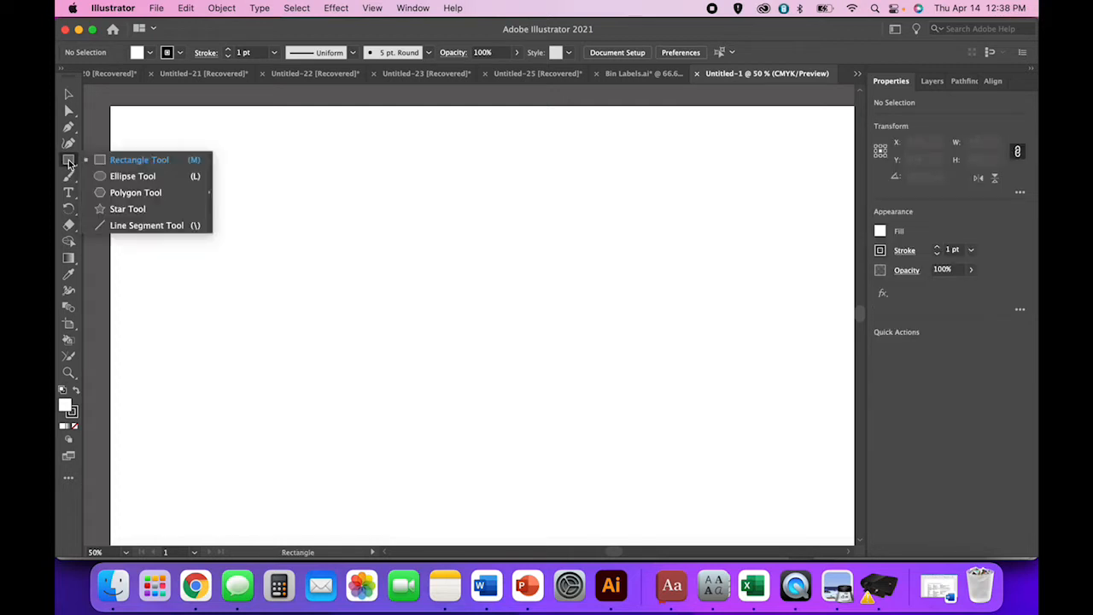
left_click(128, 160)
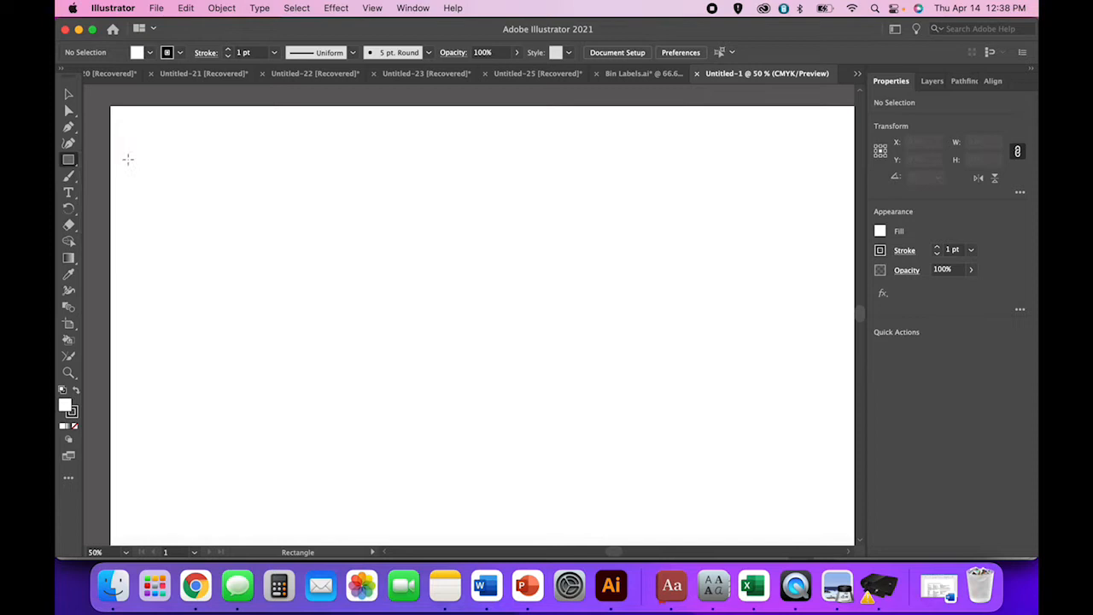
left_click(240, 215)
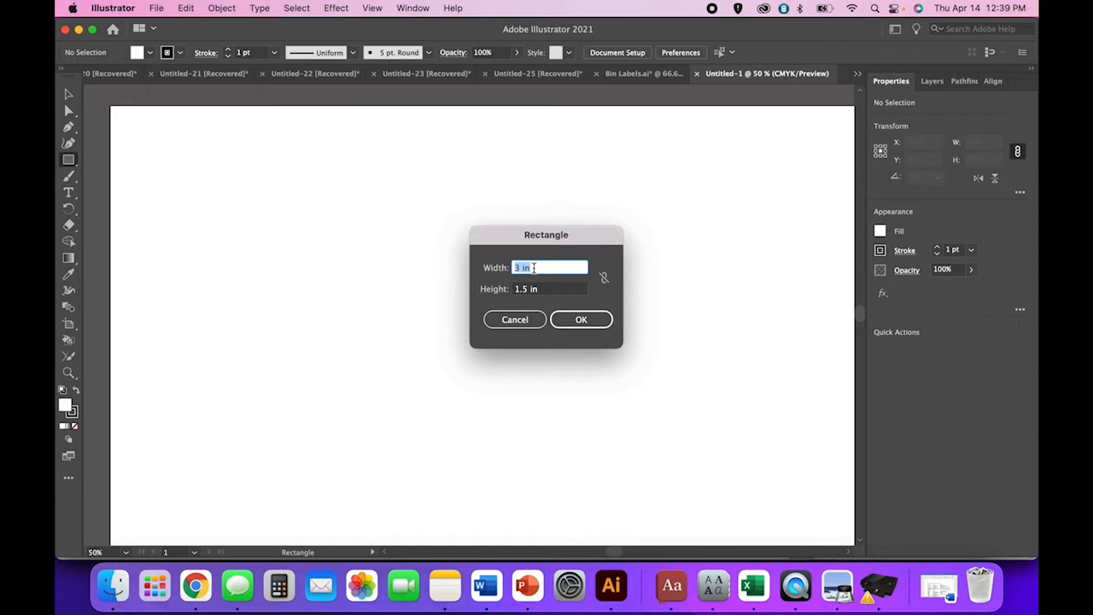
left_click(581, 323)
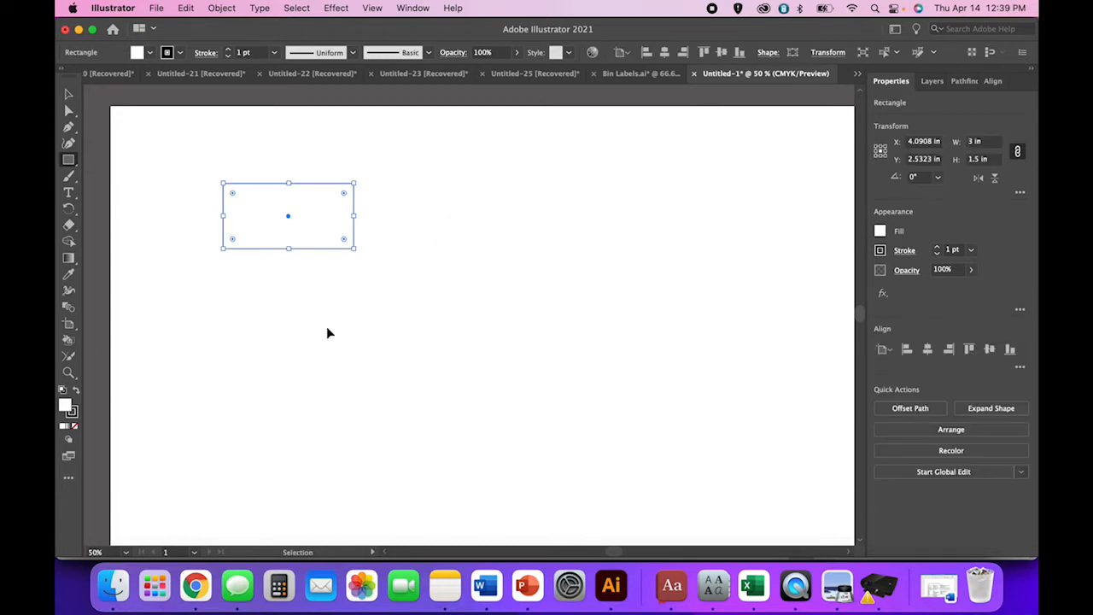
Round all four corners of the rectangle evenly using its live corner widgets
key("super+equal")
key("super+equal")
key("super+equal")
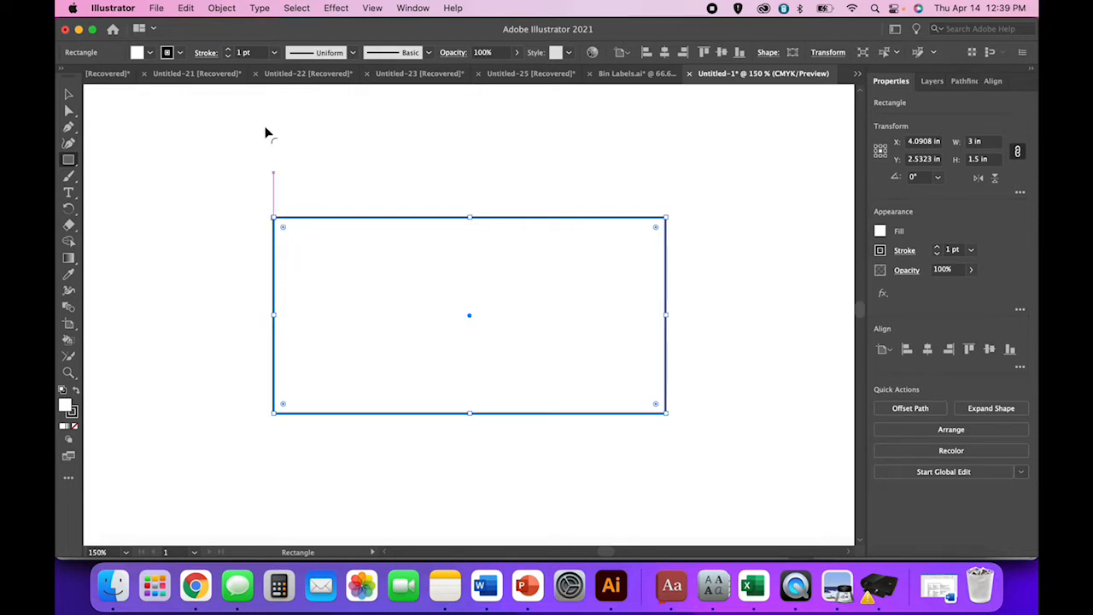
left_click(373, 8)
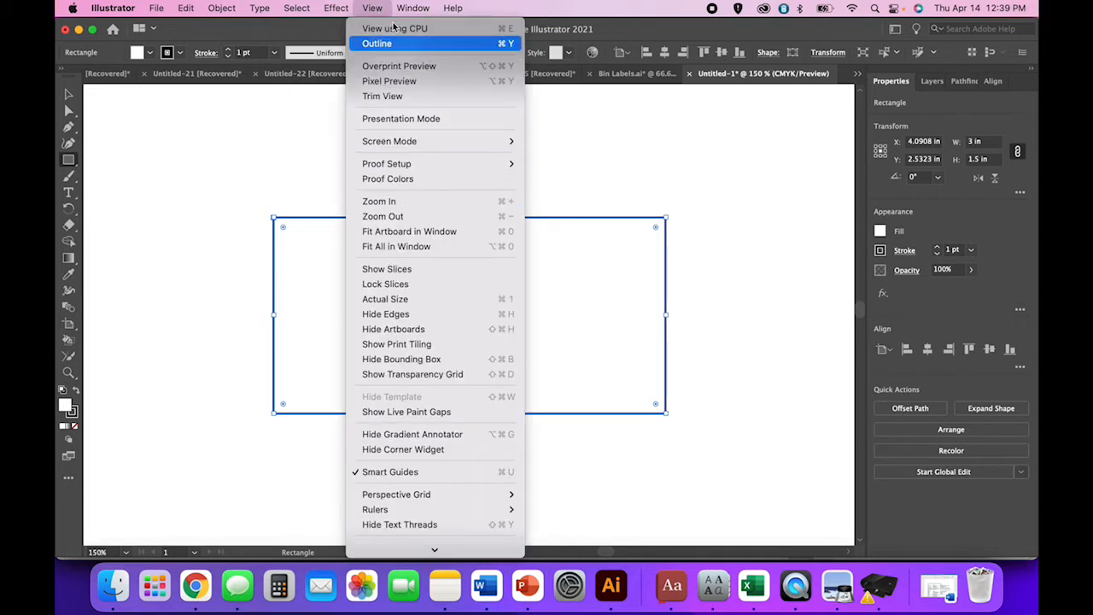
left_click(373, 9)
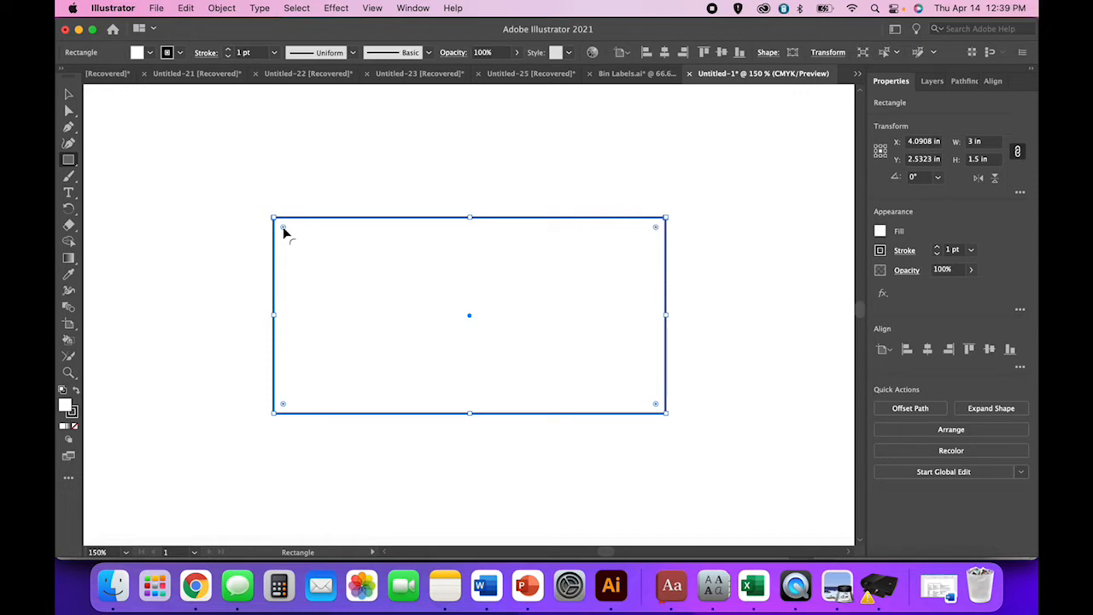
left_click_drag(283, 226, 301, 257)
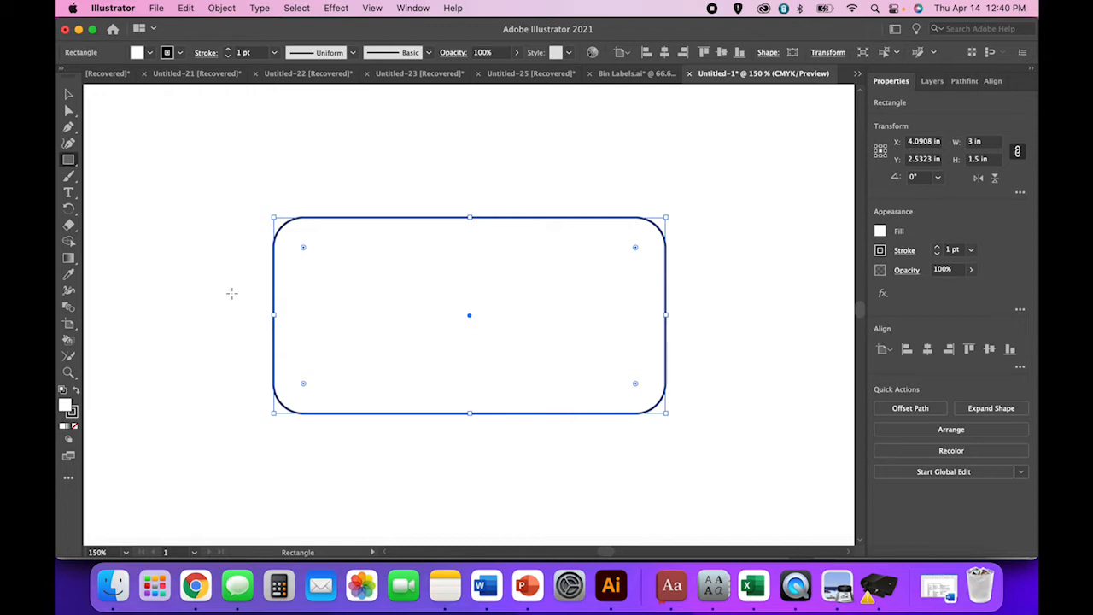
Show the document grid and deselect the rounded rectangle
left_click(68, 94)
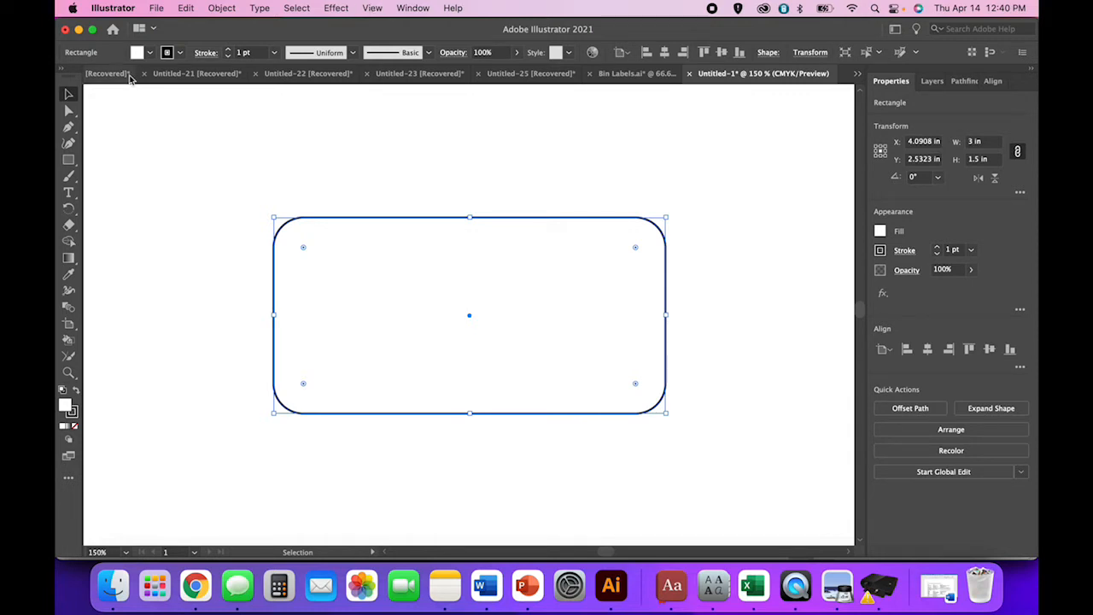
left_click(382, 8)
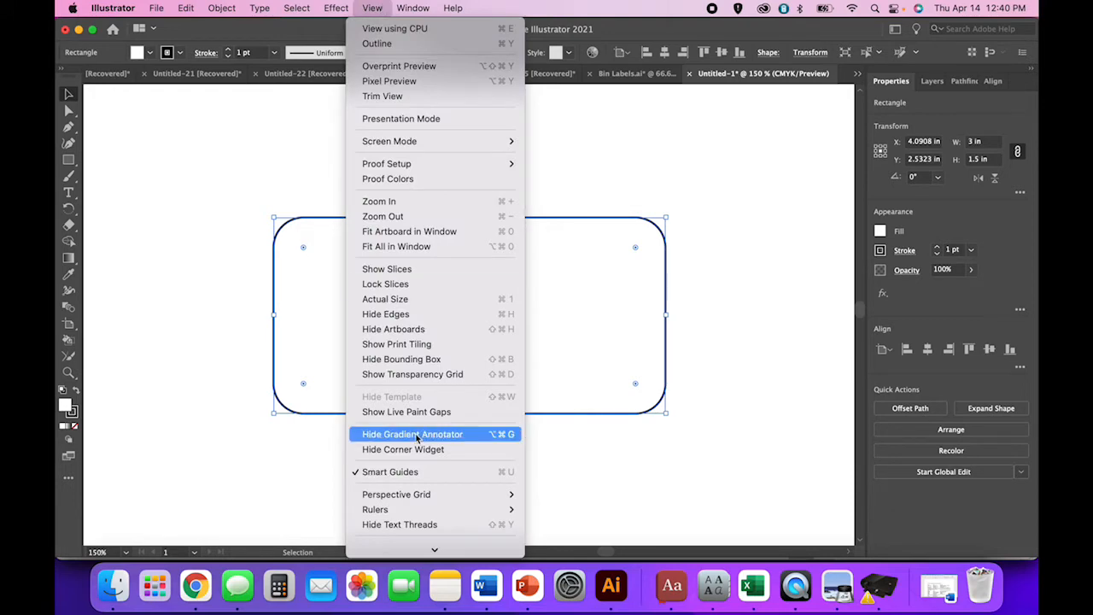
mouse_move(405, 551)
left_click(399, 510)
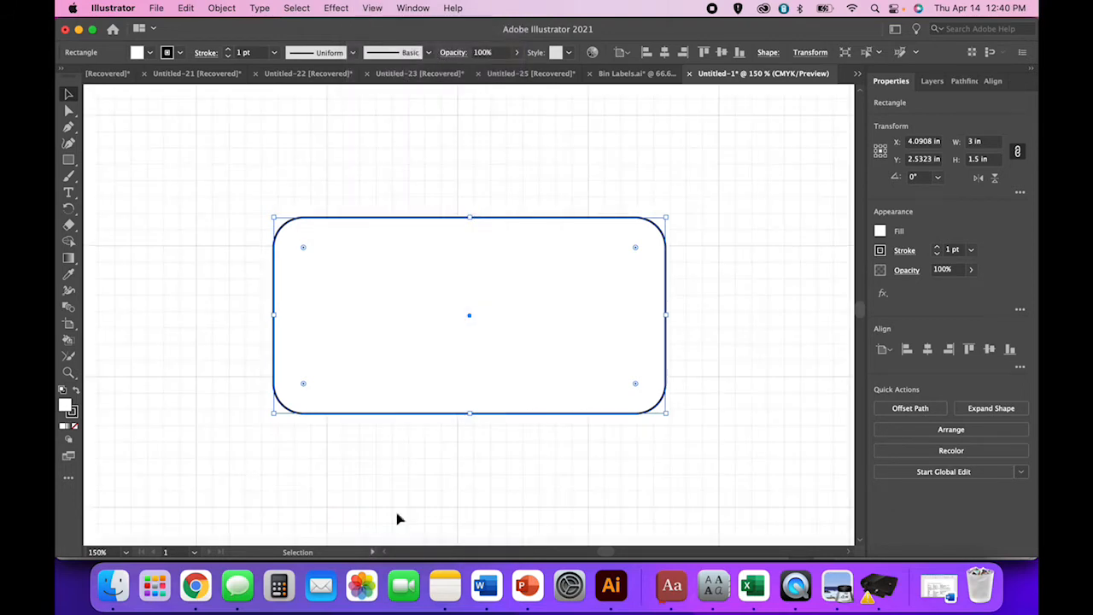
left_click(249, 432)
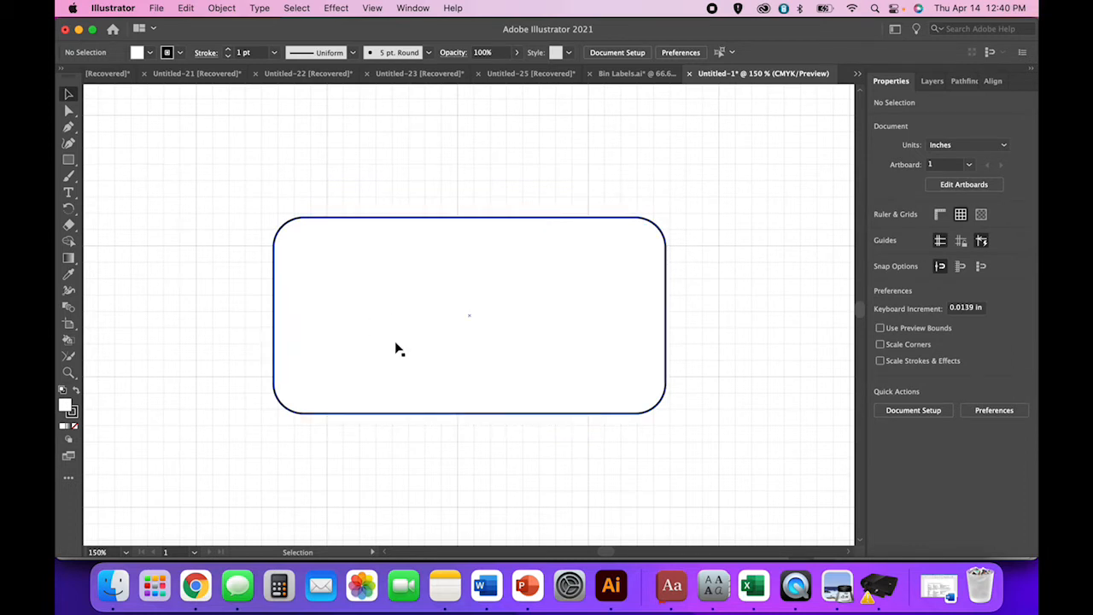
Set the rounded rectangle's fill to None, keeping its black 1 pt stroke
left_click(149, 53)
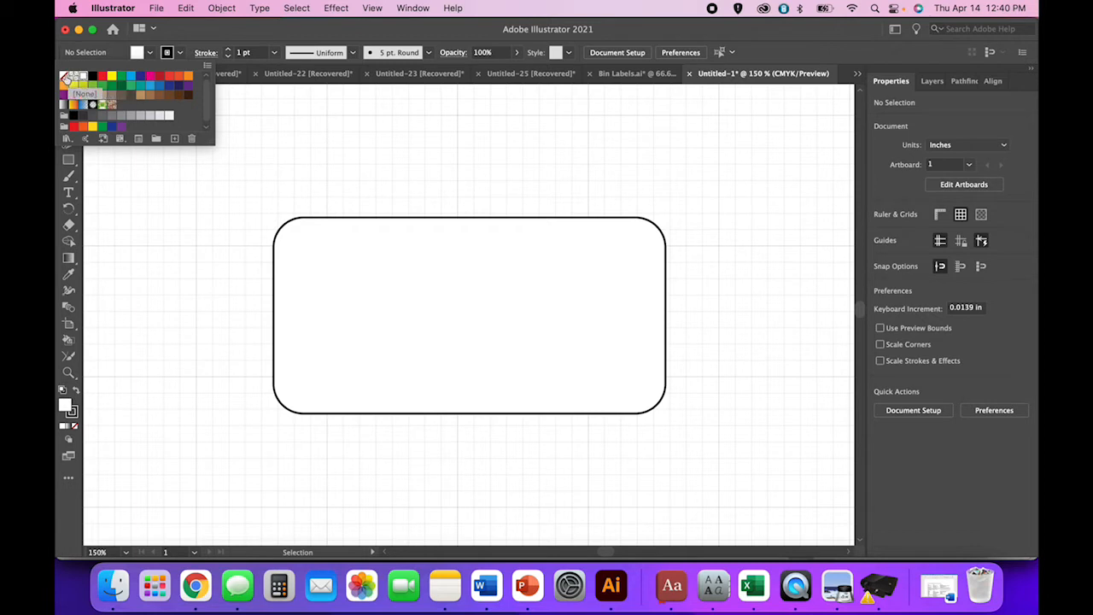
left_click(64, 77)
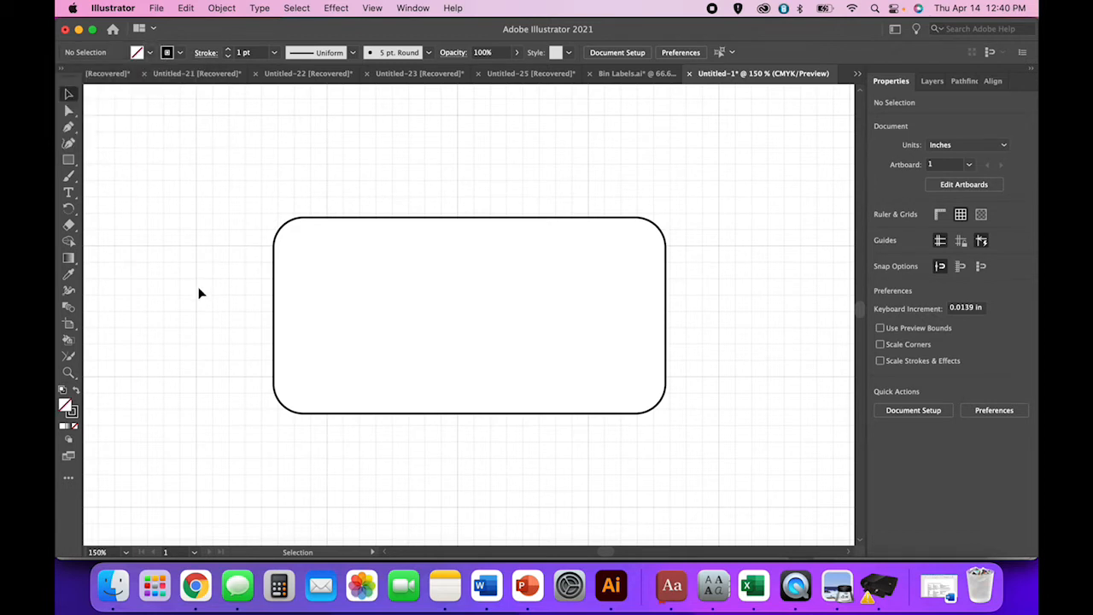
left_click(313, 298)
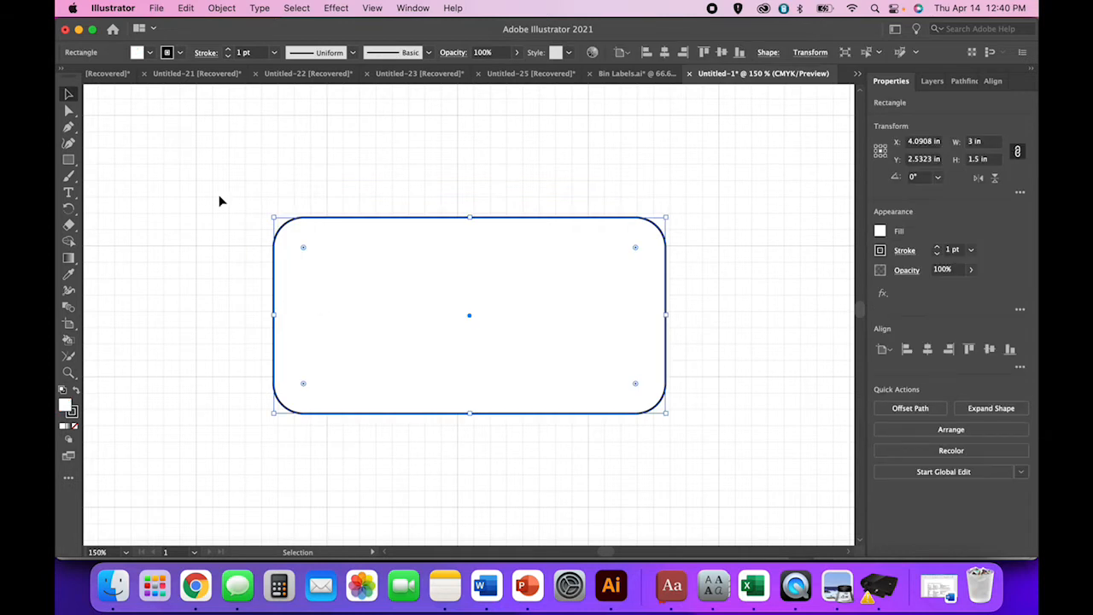
left_click(151, 53)
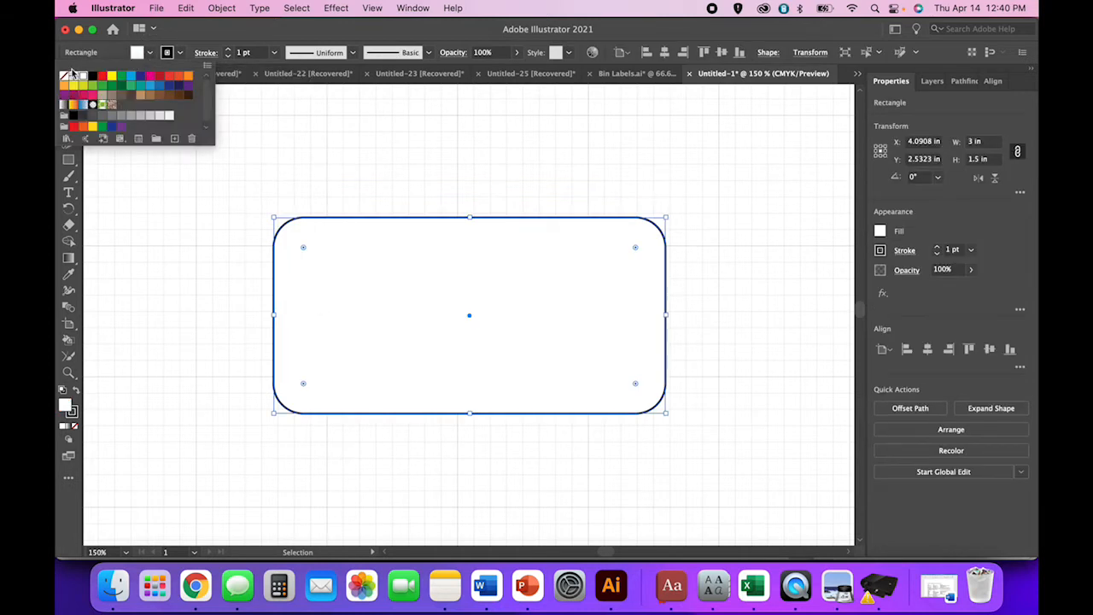
left_click(64, 79)
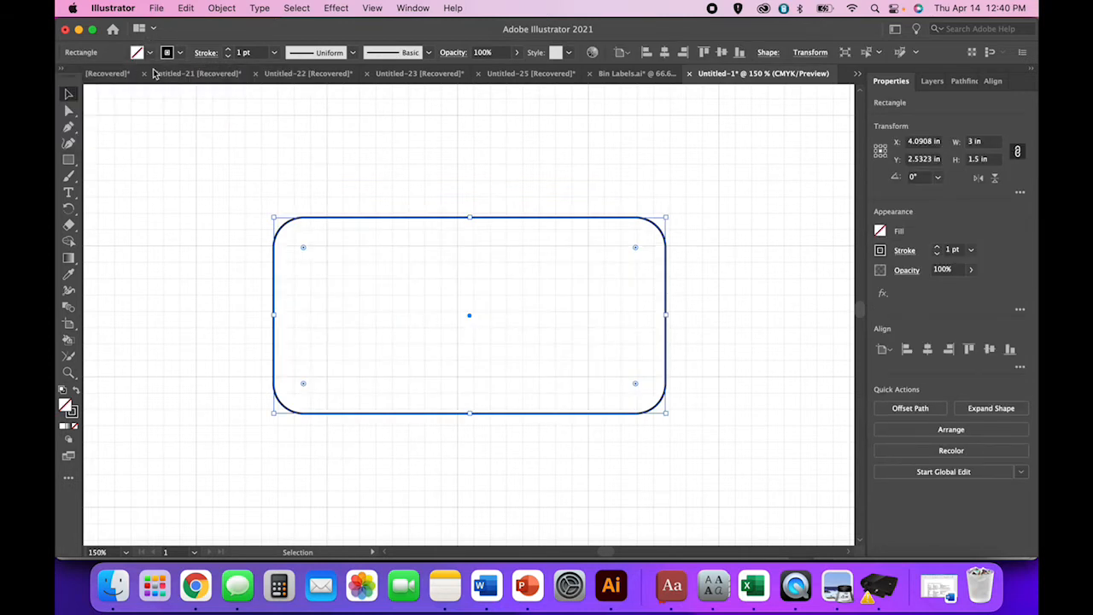
left_click(188, 205)
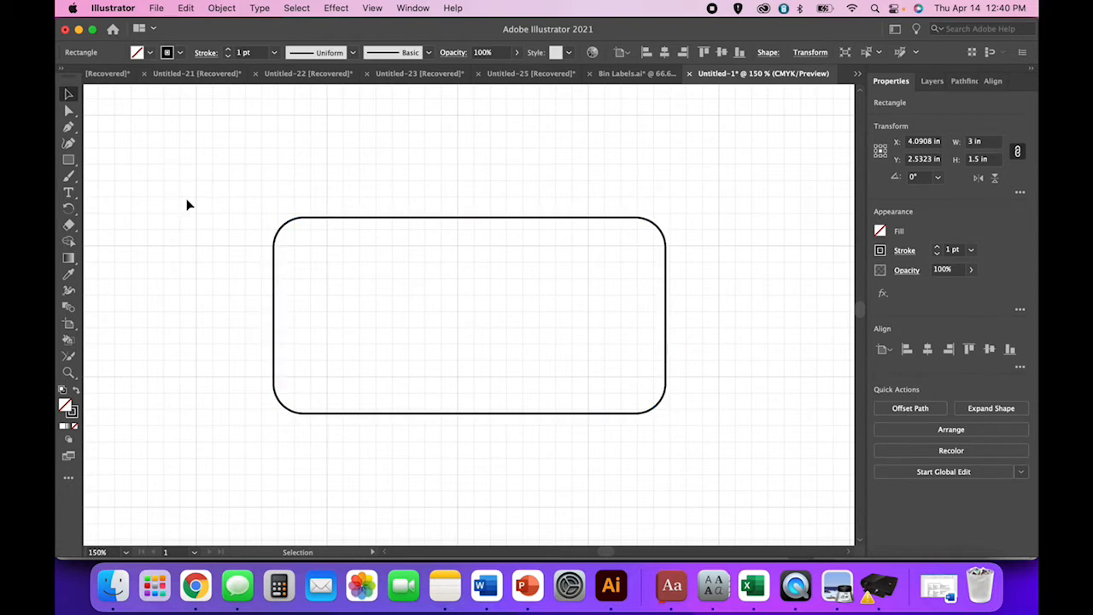
Move the rounded rectangle toward the major grid lines, centred at about X 4.50 in, Y 2.76 in
left_click(437, 414)
key("Right")
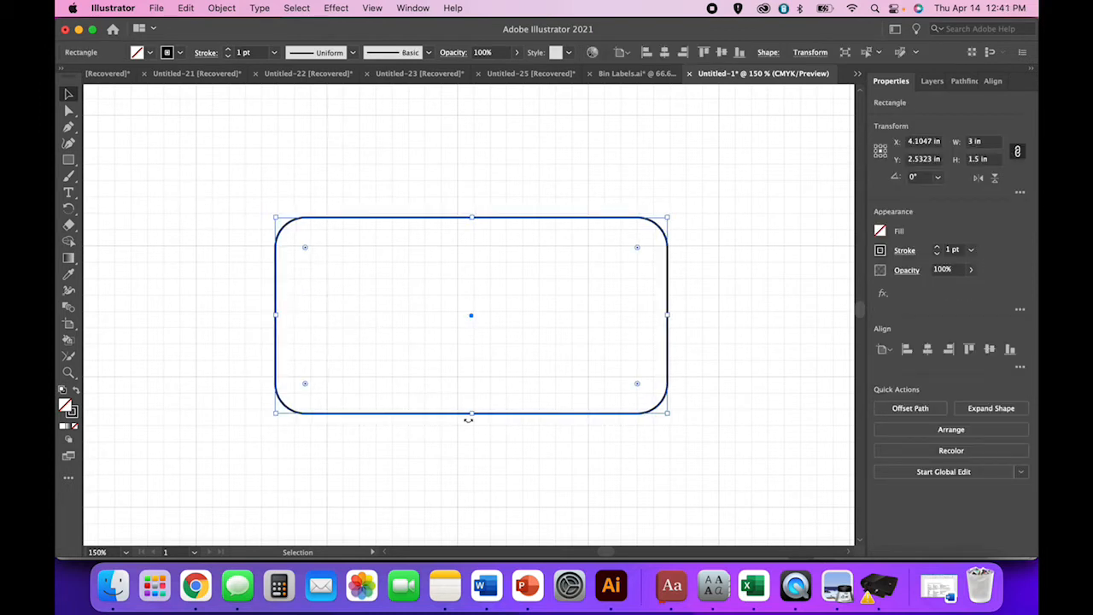
left_click_drag(489, 419, 541, 448)
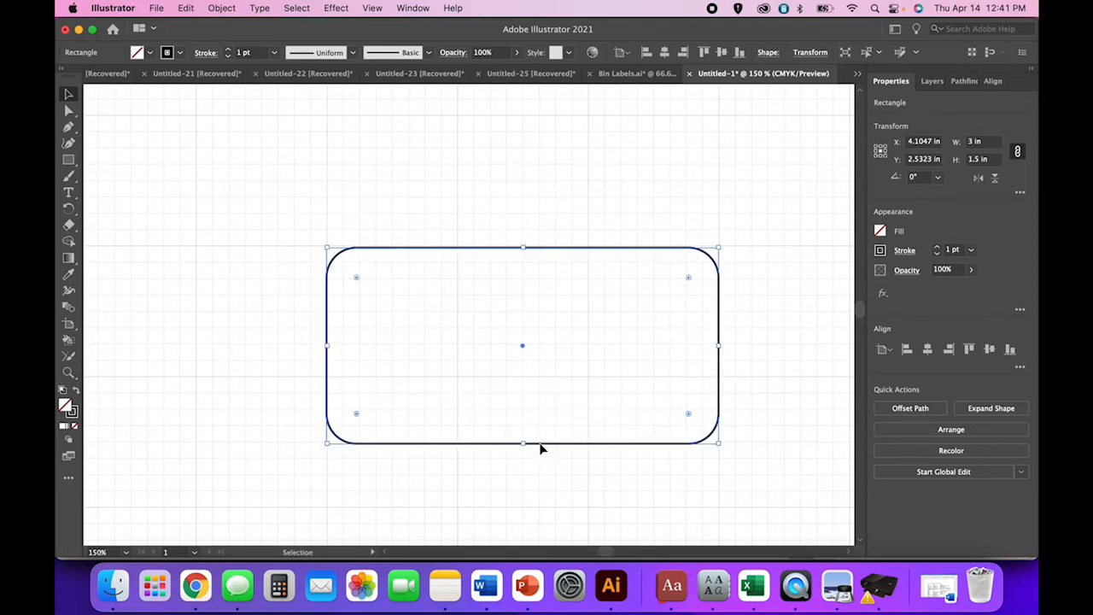
Turn on Snap to Grid and nudge the rounded rectangle onto the grid at X 4.5 in, Y 2.75 in
left_click(372, 7)
scroll(436, 384, "down", 3)
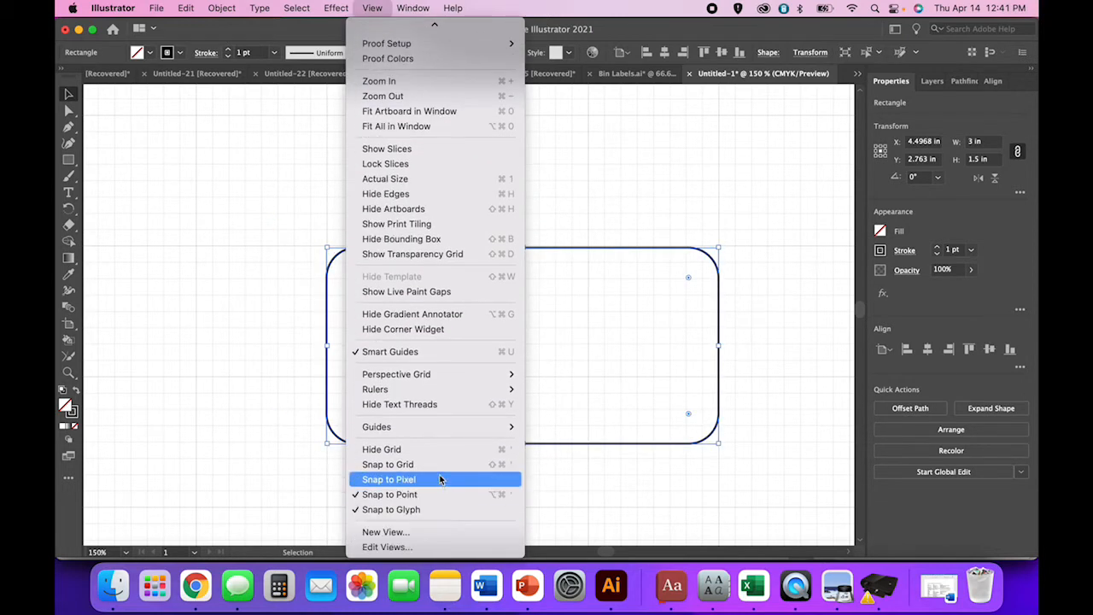
left_click(440, 463)
key("Up")
key("Down")
key("Left")
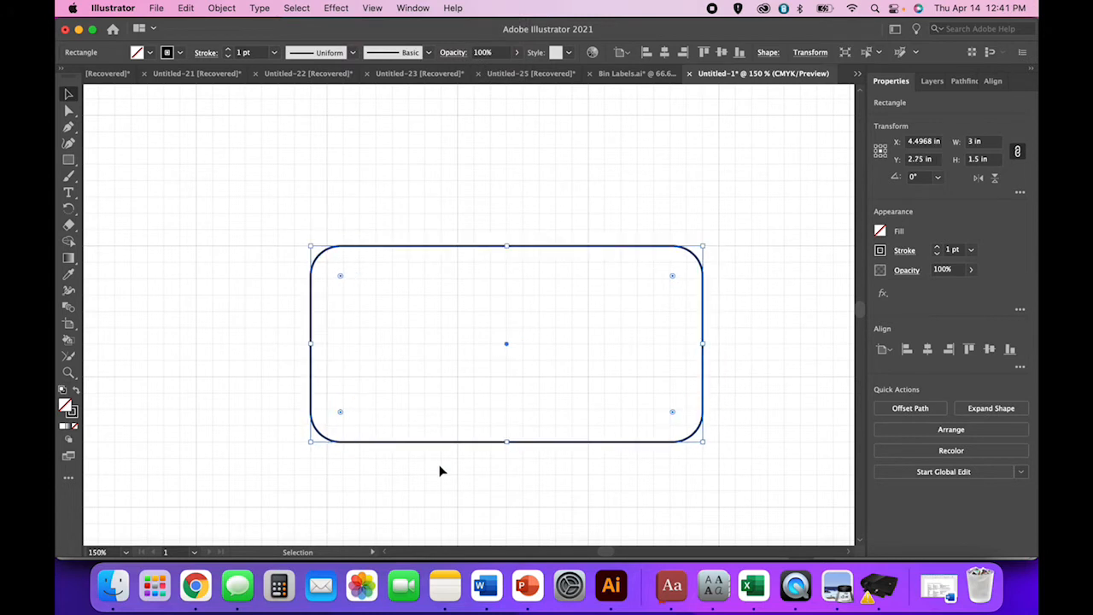
key("Right")
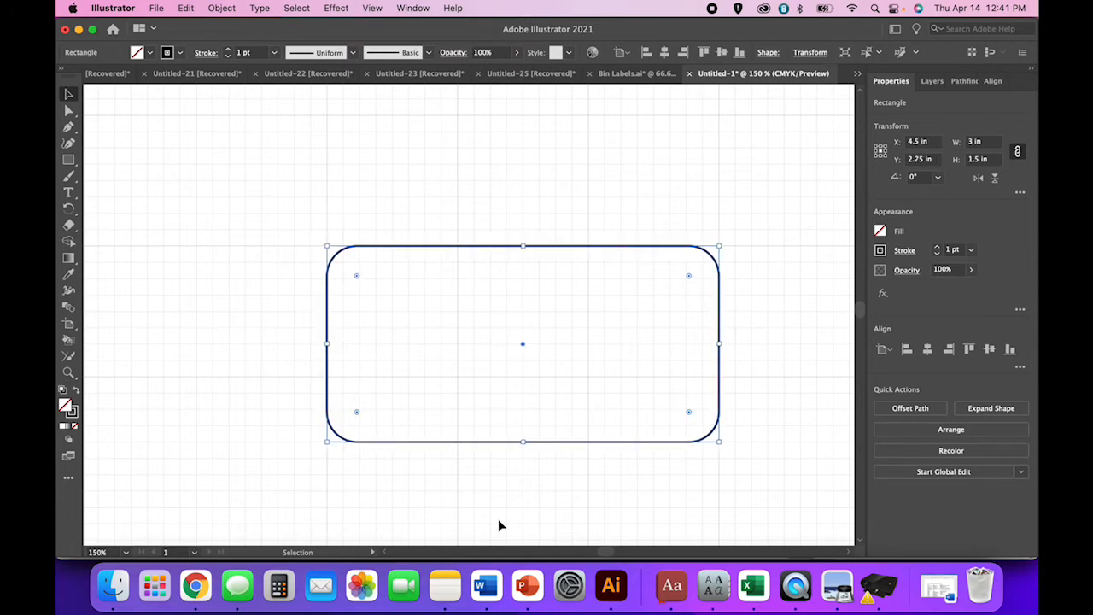
left_click(499, 518)
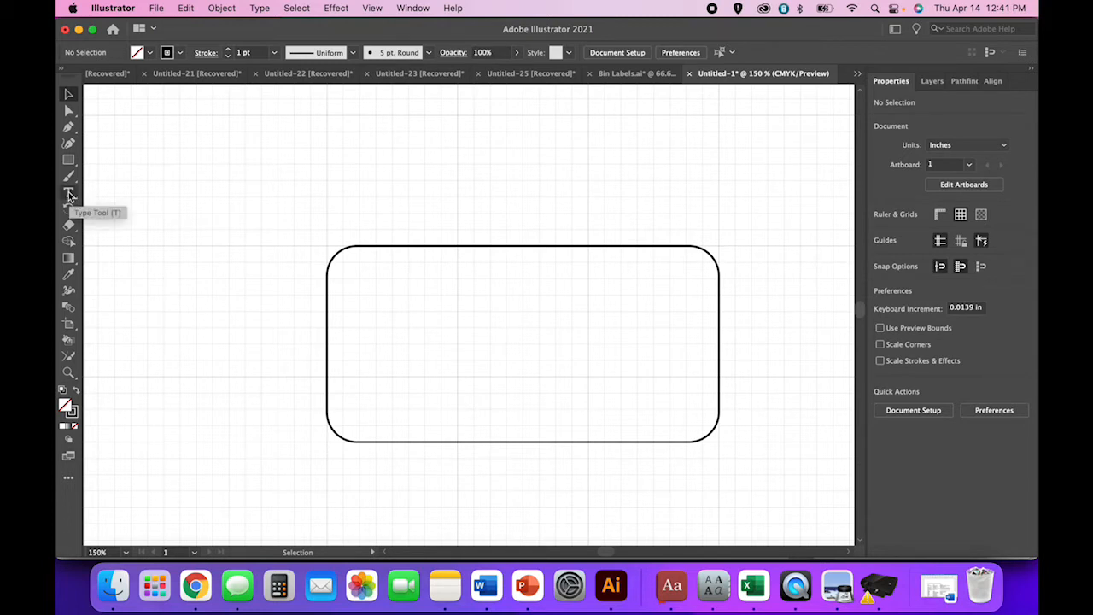
Add the text "dolls" in the Wild Mango Regular font inside the rounded rectangle
left_click(69, 195)
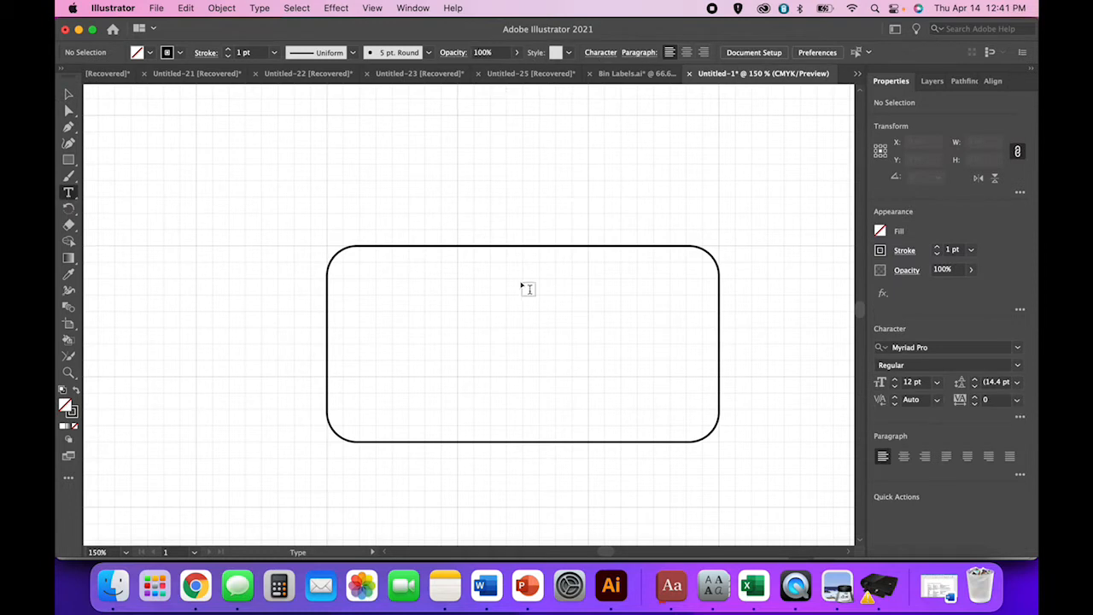
left_click(419, 303)
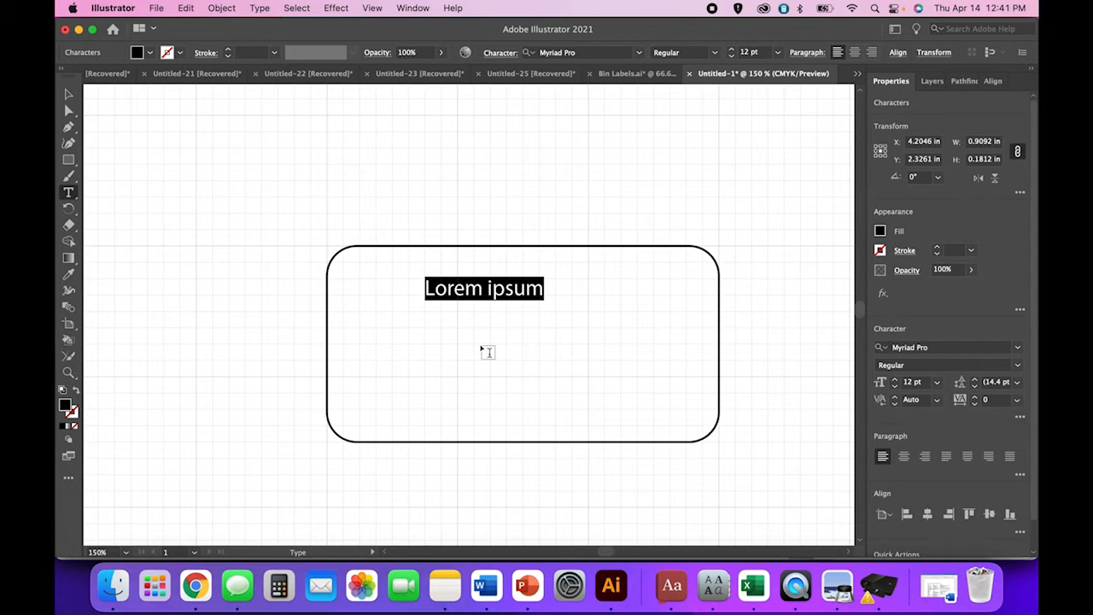
left_click(639, 54)
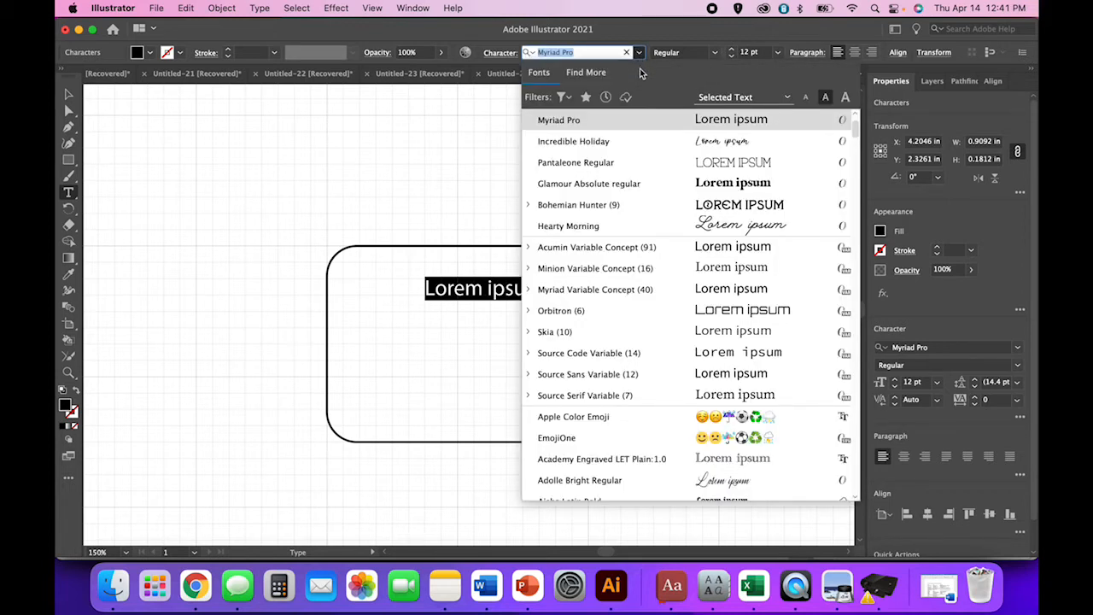
type("wild")
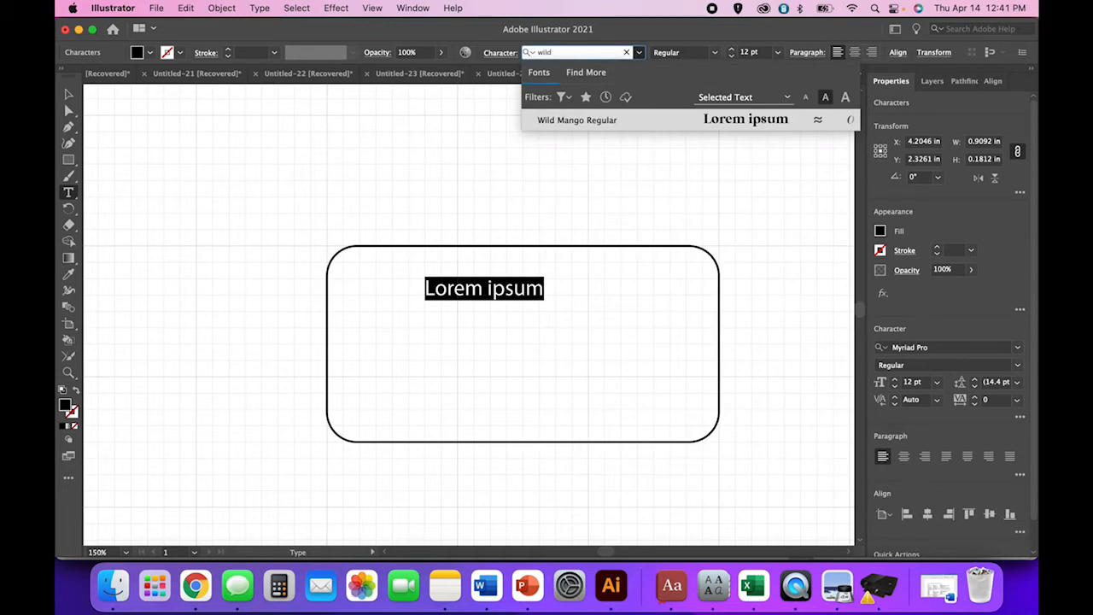
left_click(737, 124)
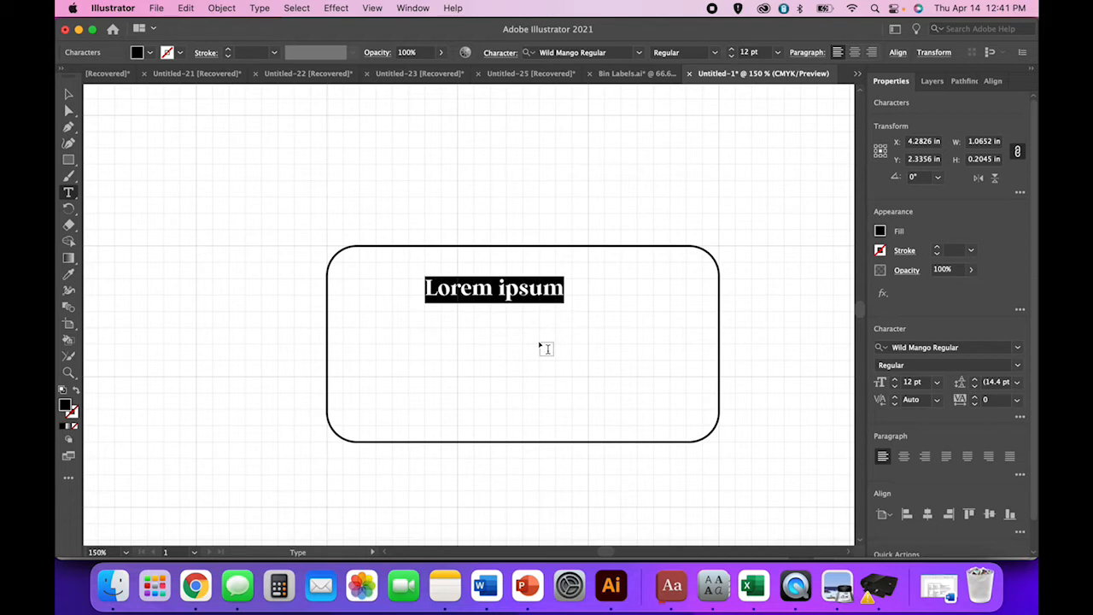
type("dolls")
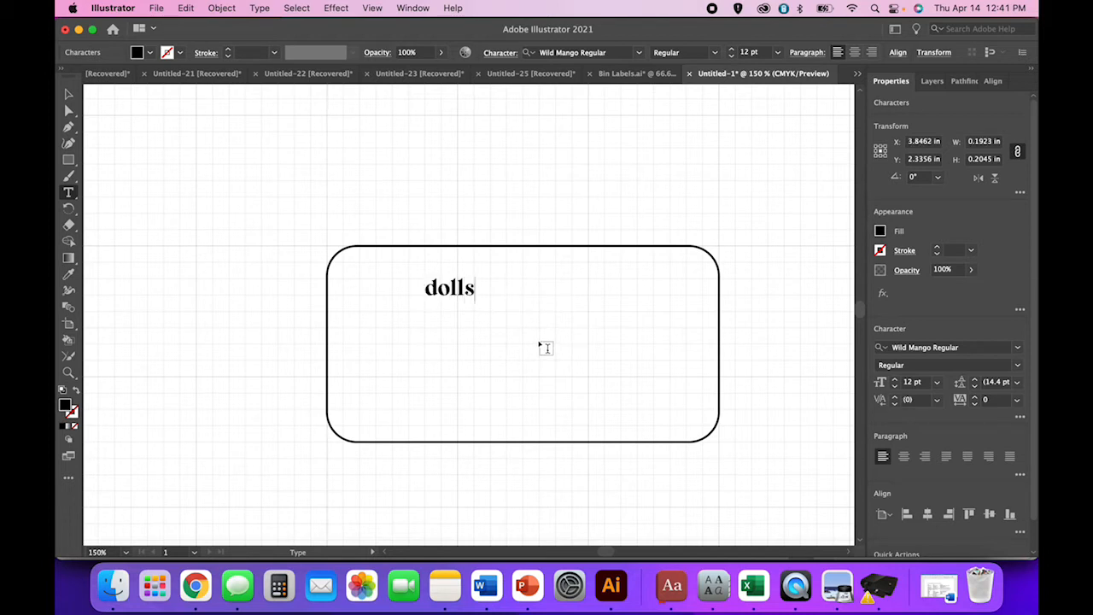
Scale the "dolls" text proportionally to about 59.66 pt and move it near the middle of the rounded rectangle
left_click(70, 95)
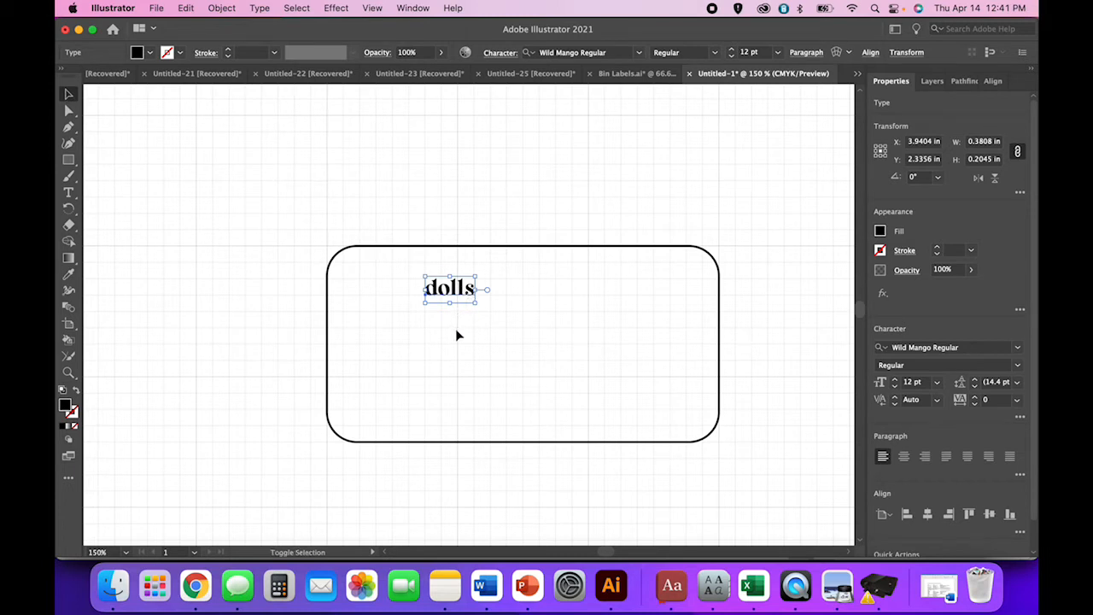
left_click_drag(448, 305, 448, 304)
left_click_drag(450, 304, 453, 408)
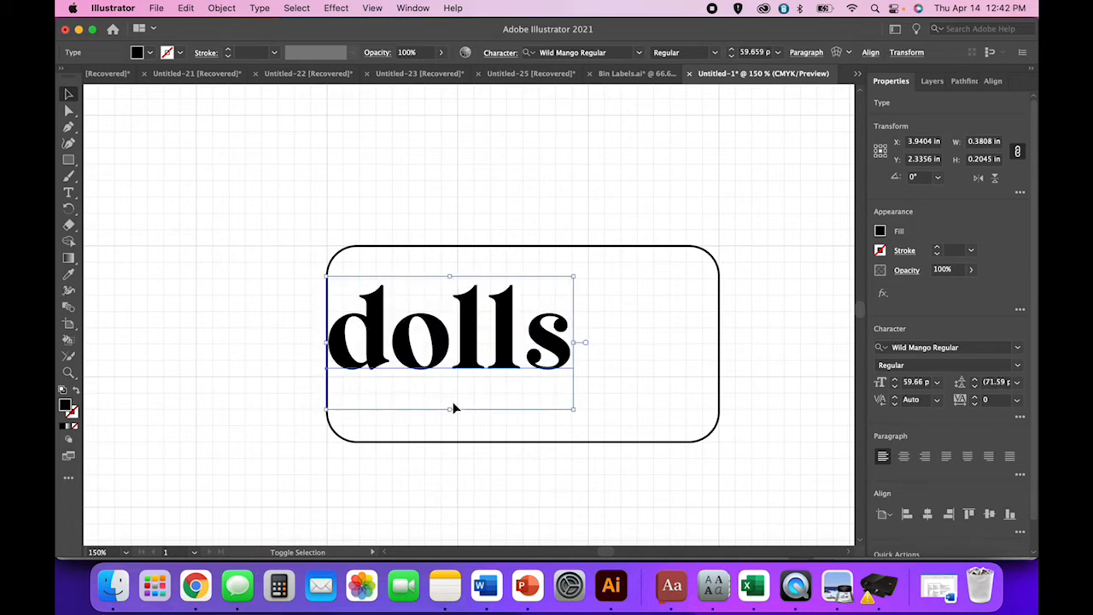
left_click_drag(469, 363, 535, 372)
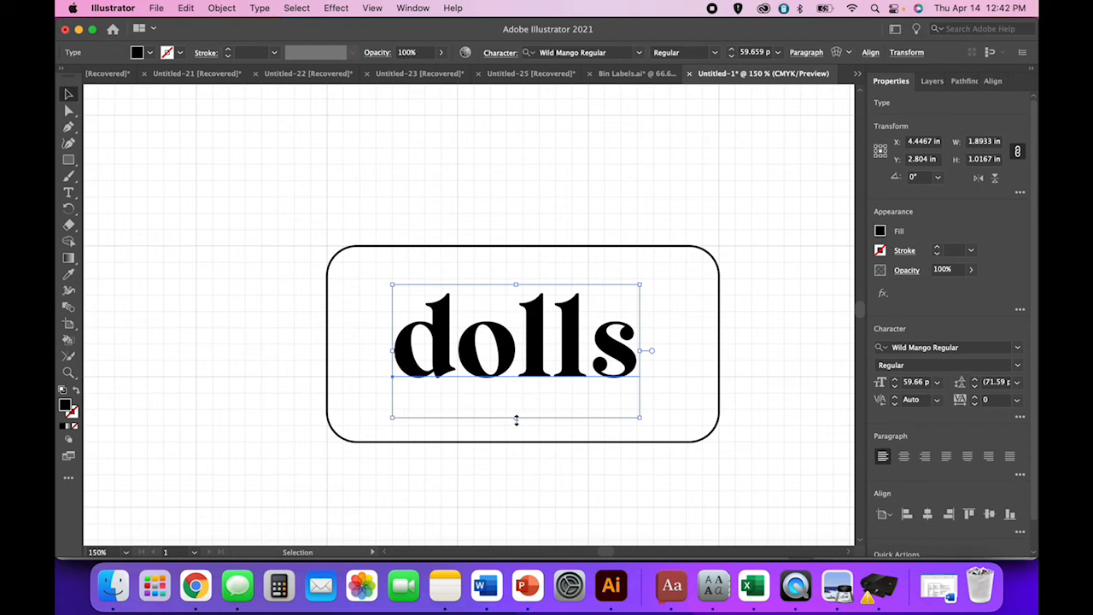
Try stretching the "dolls" text vertically without keeping its proportions, and undo the stretch
left_click_drag(516, 418, 516, 539)
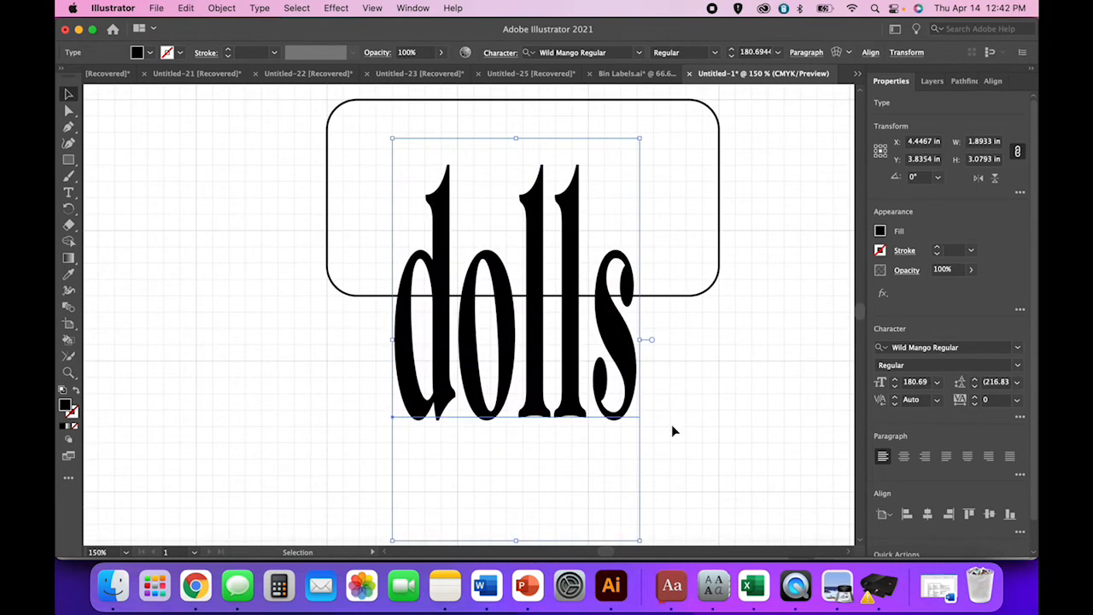
key("super+z")
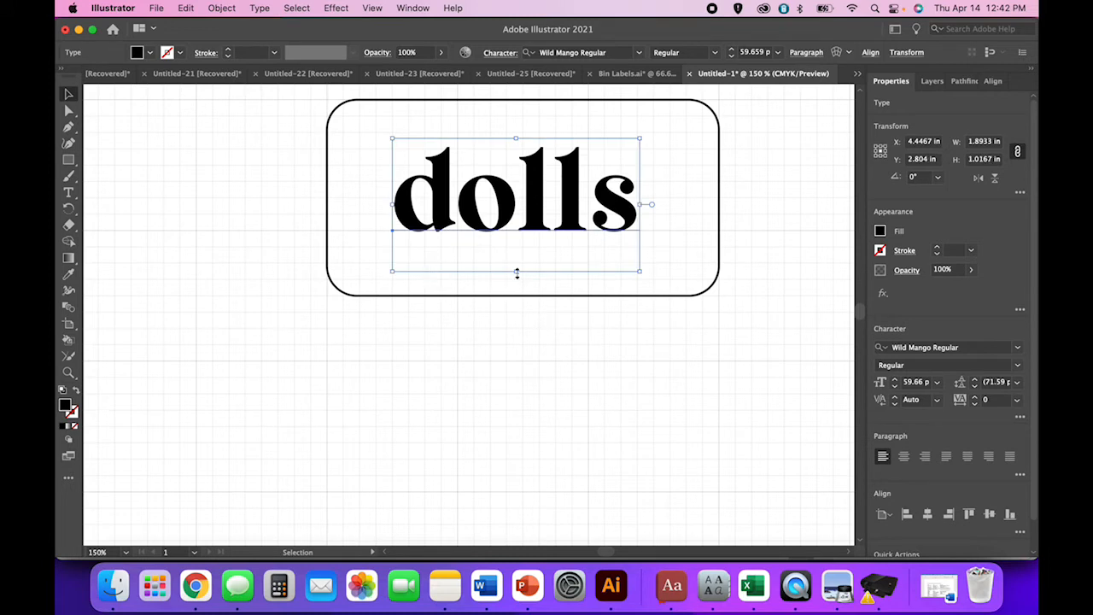
Scale the "dolls" text proportionally to about 63.33 pt inside the rounded rectangle
left_click_drag(516, 271, 533, 305)
left_click(545, 358)
scroll(546, 360, "up", 3)
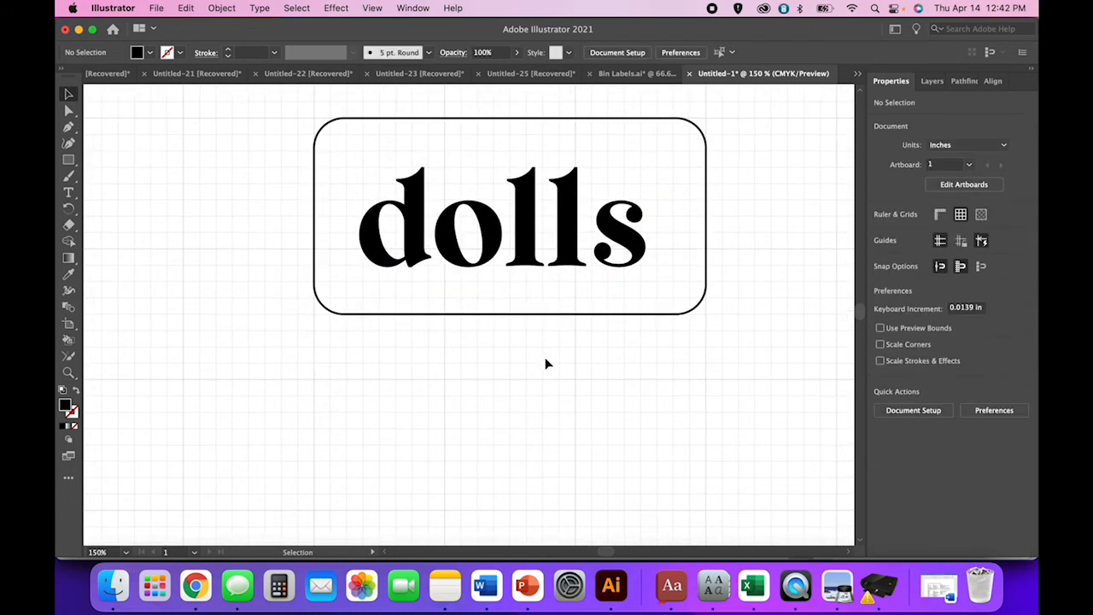
scroll(546, 358, "up", 1)
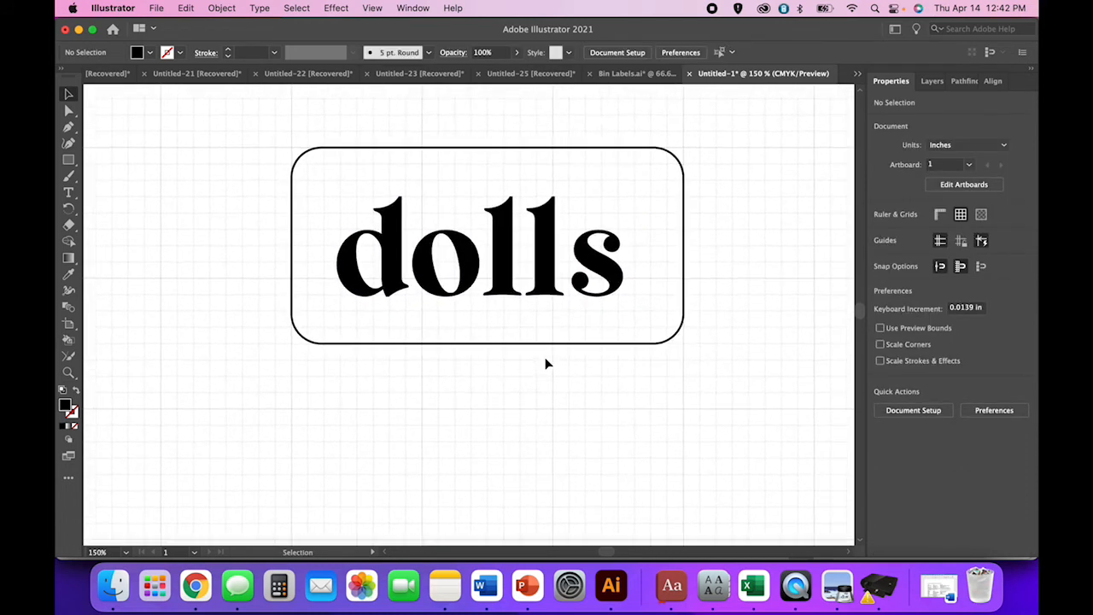
left_click(508, 282)
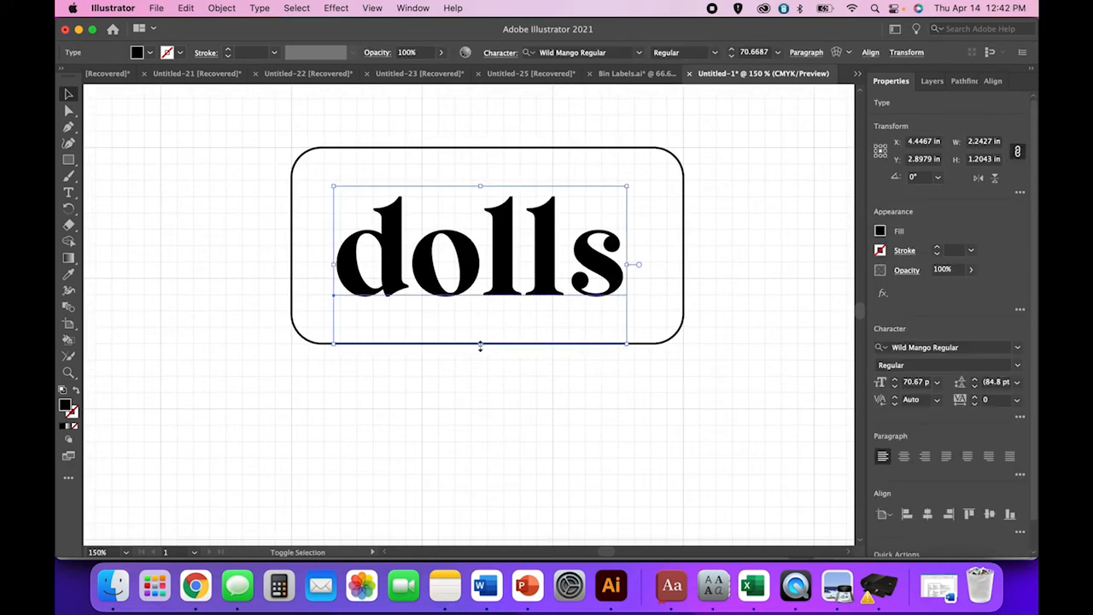
left_click_drag(479, 342, 480, 331)
left_click(500, 391)
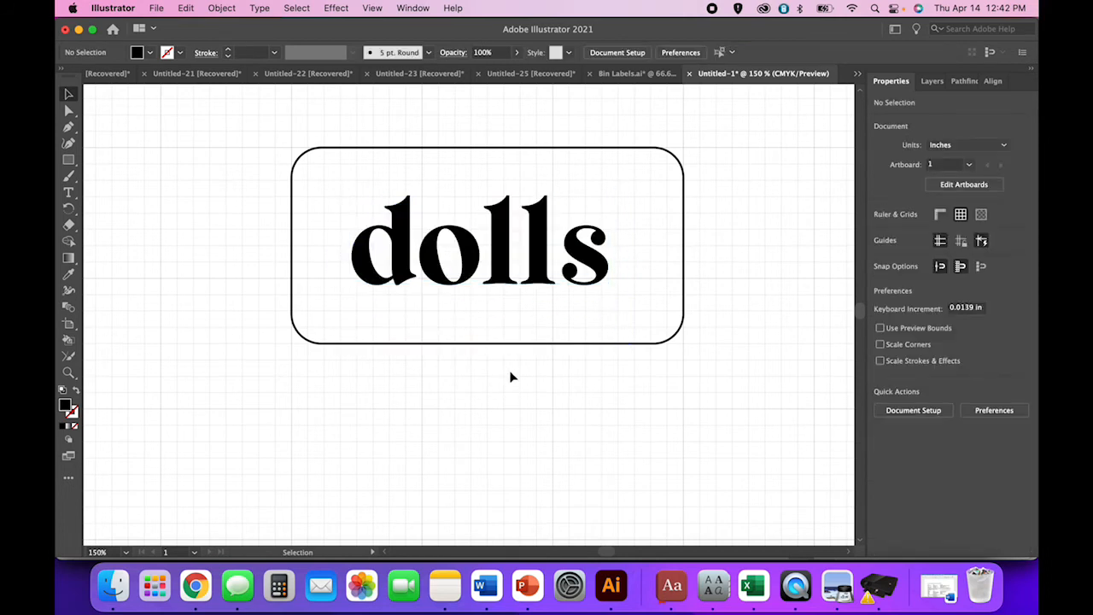
Convert the "dolls" text to outlines
left_click(504, 252)
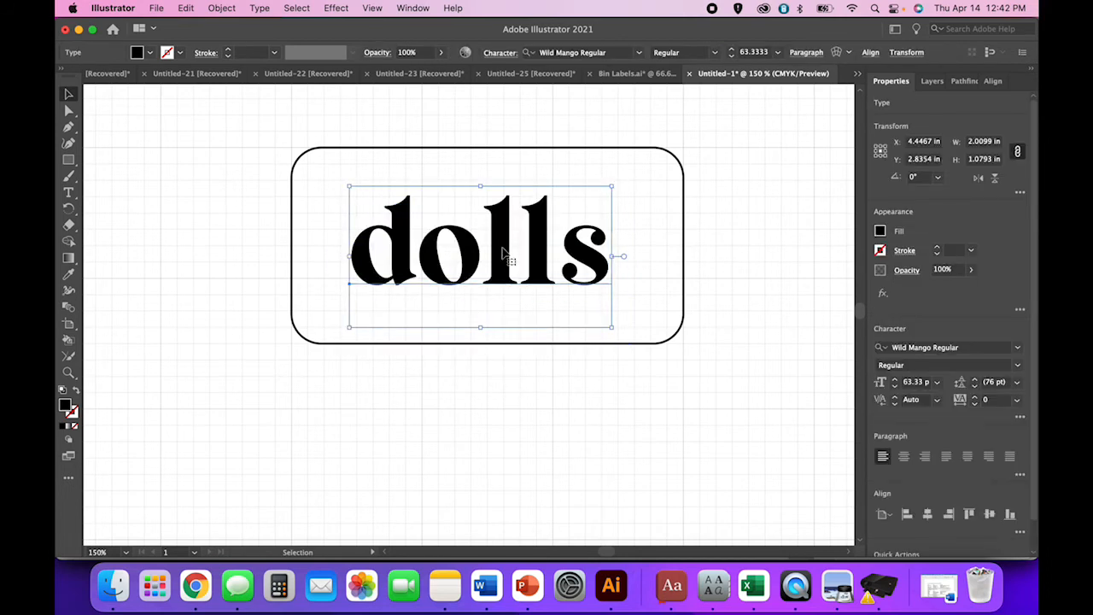
right_click(504, 252)
left_click(171, 362)
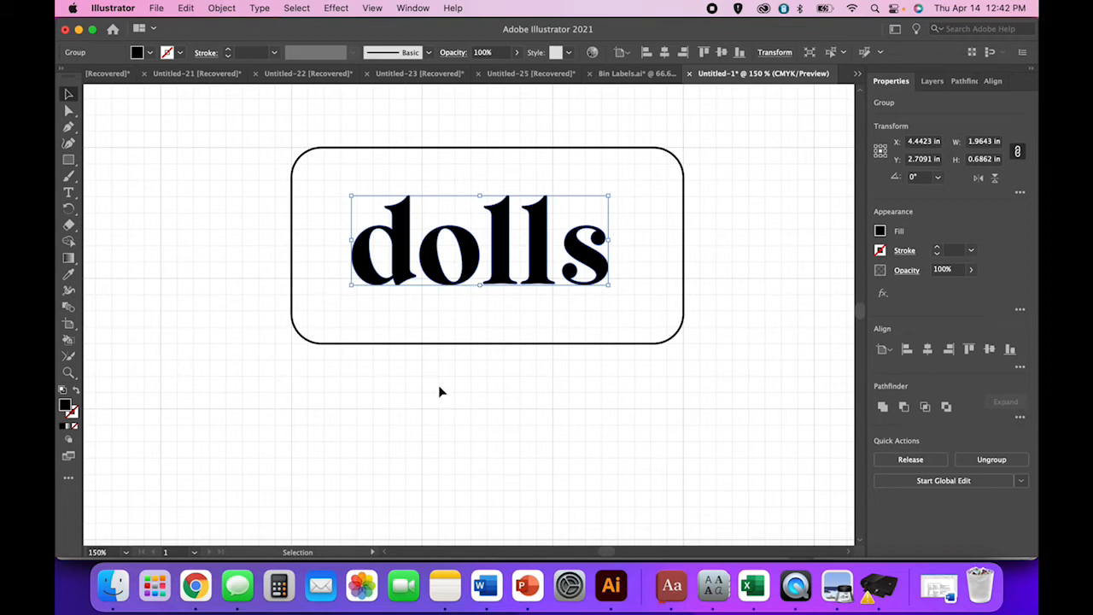
Unite the outlined "dolls" letters with the Pathfinder's Unite shape mode and deselect them
left_click(883, 408)
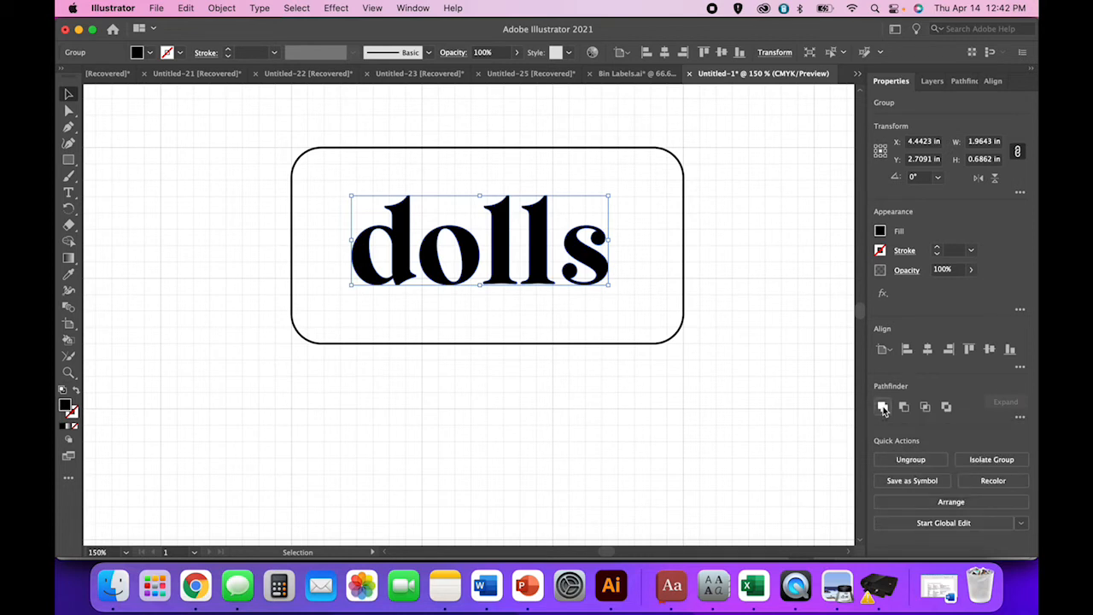
left_click(413, 8)
scroll(478, 525, "down", 3)
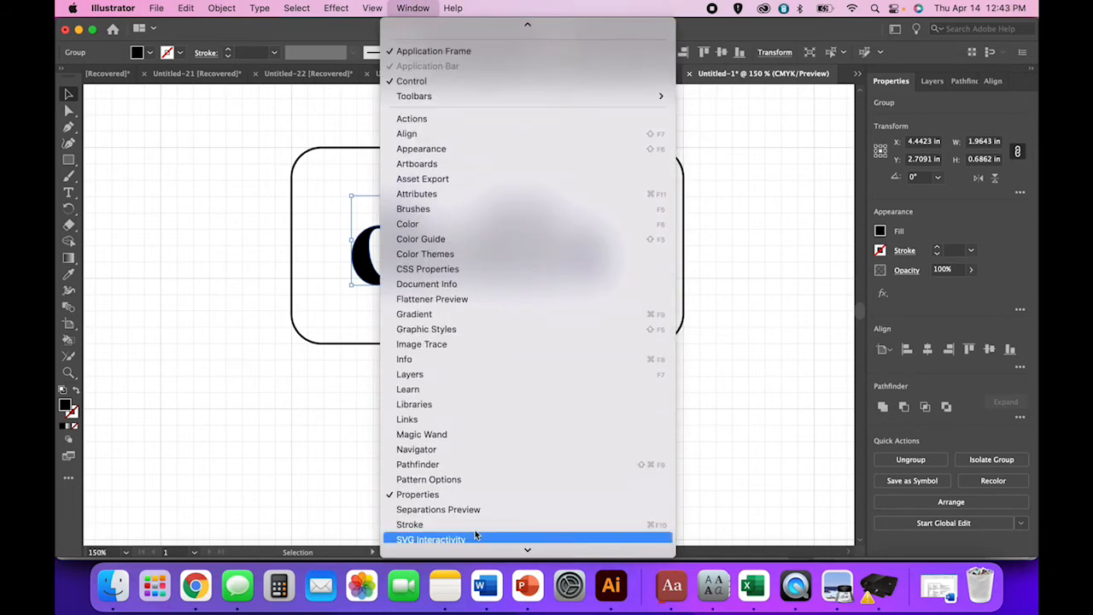
left_click(473, 465)
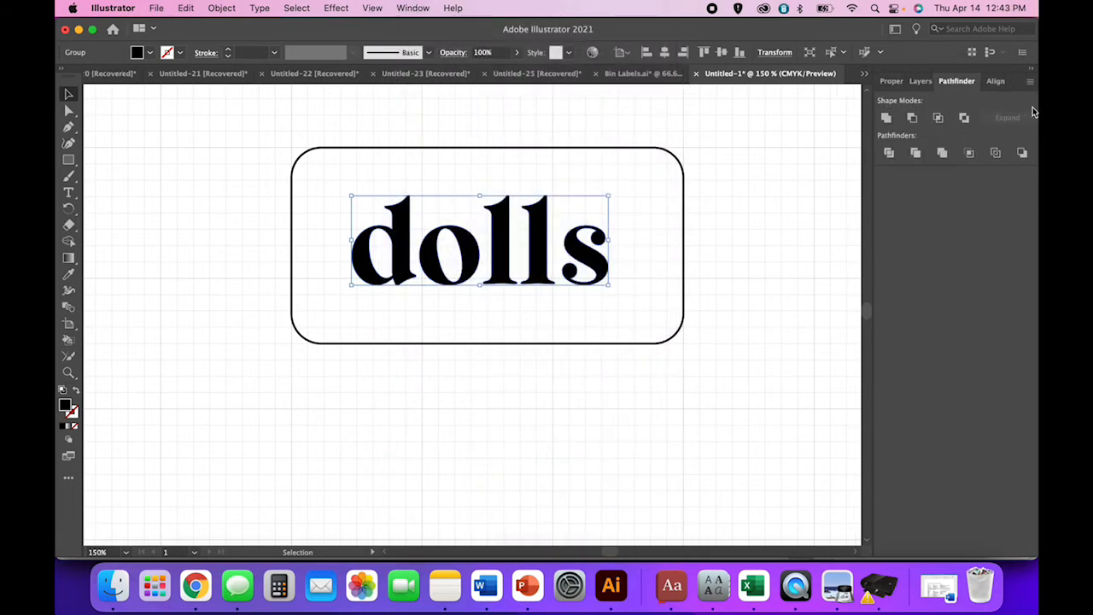
left_click(889, 120)
left_click(764, 313)
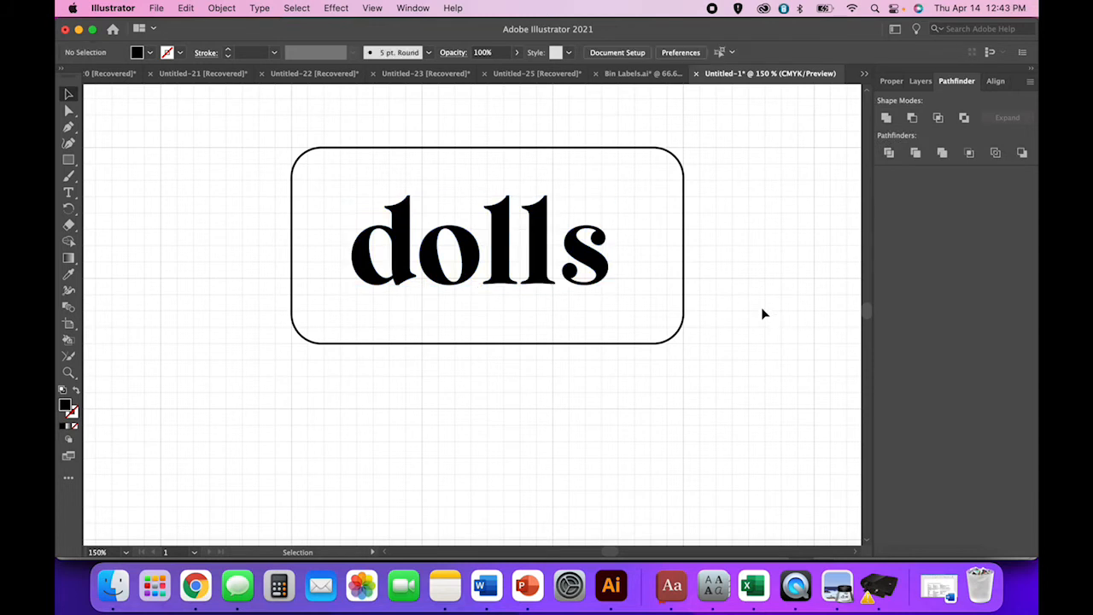
left_click(888, 83)
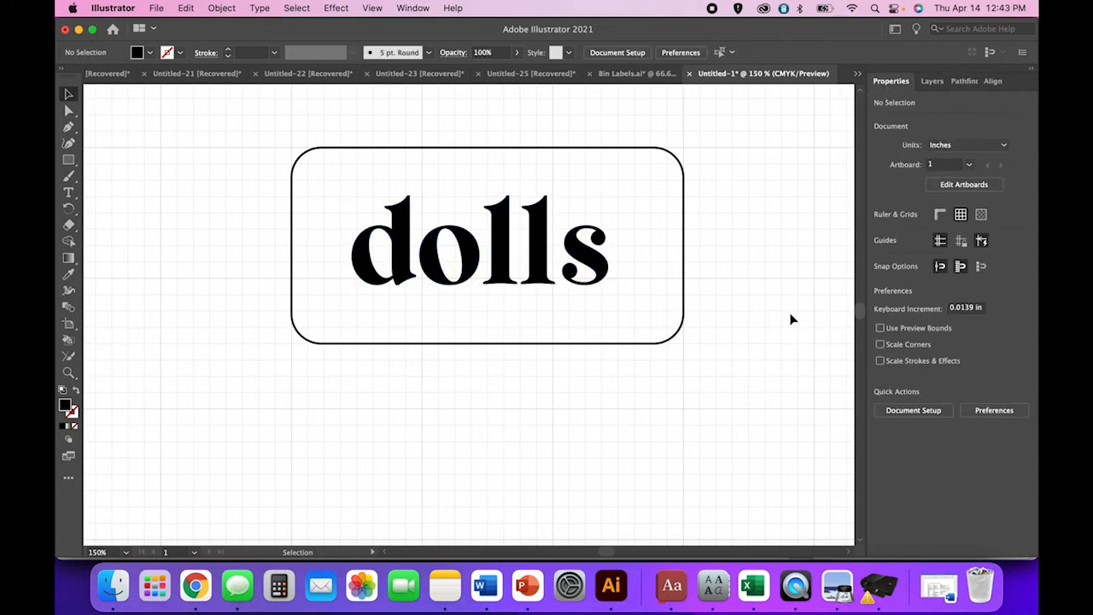
Align the "dolls" lettering and the rounded rectangle to each other's centers, both horizontally and vertically
left_click_drag(629, 402, 431, 244)
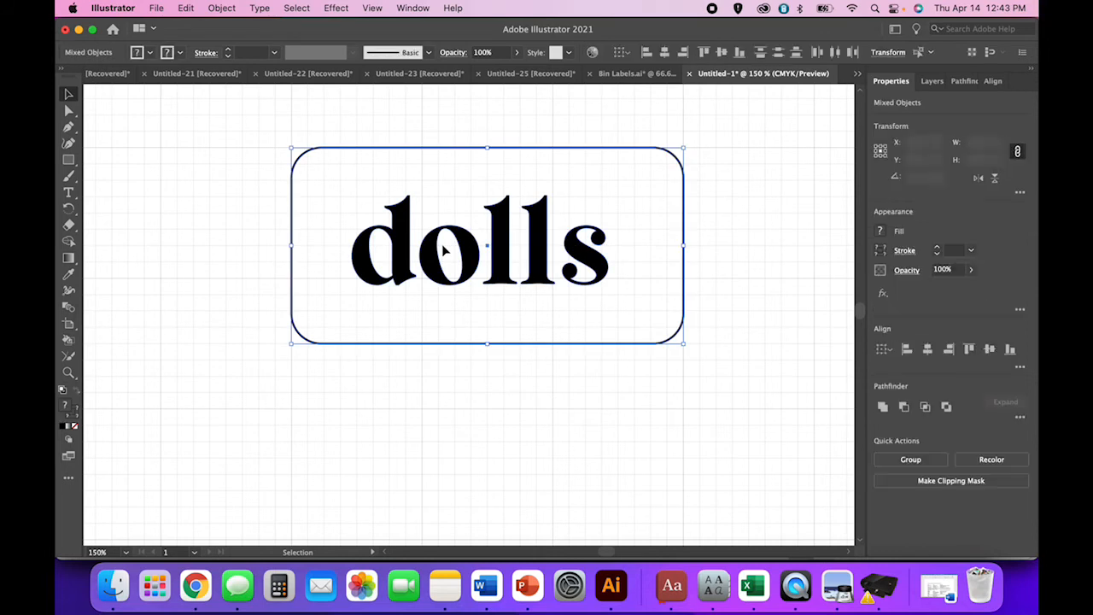
left_click(795, 473)
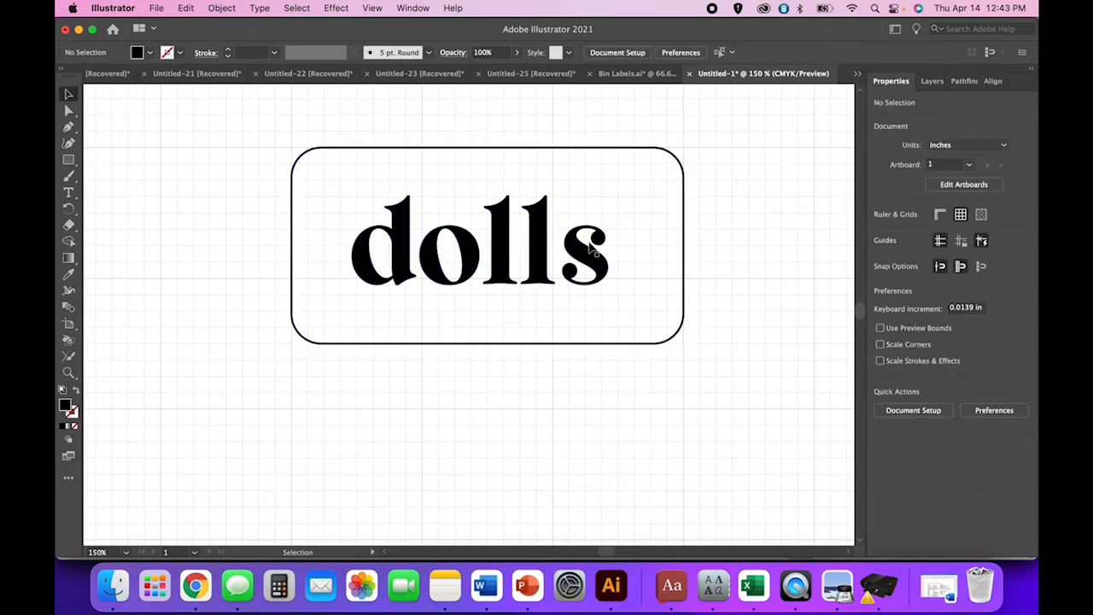
left_click(589, 254)
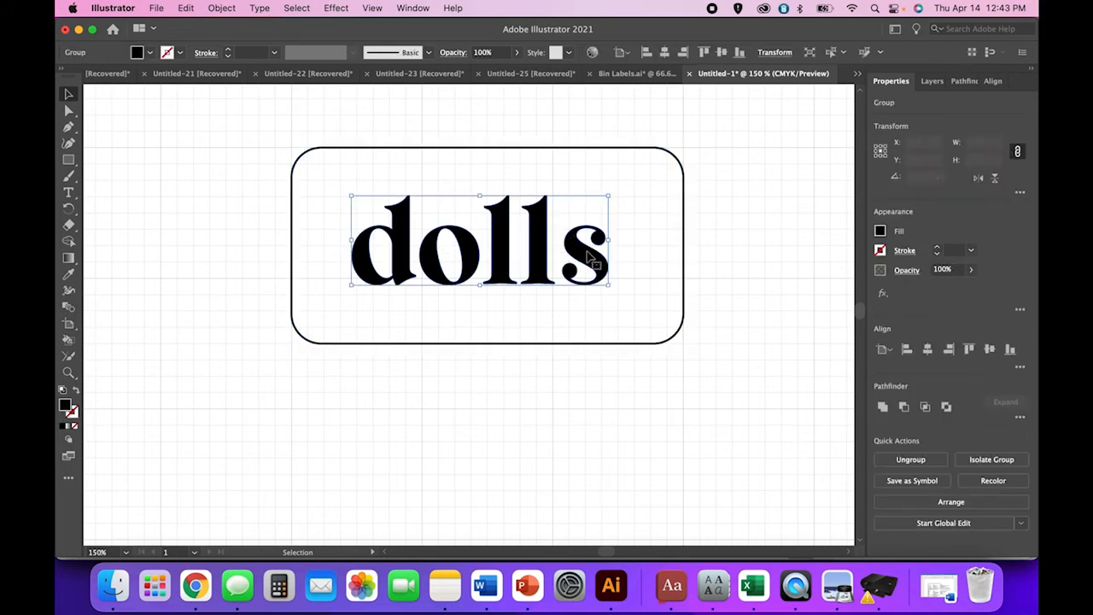
left_click(603, 343)
left_click(608, 373)
left_click_drag(612, 387, 461, 230)
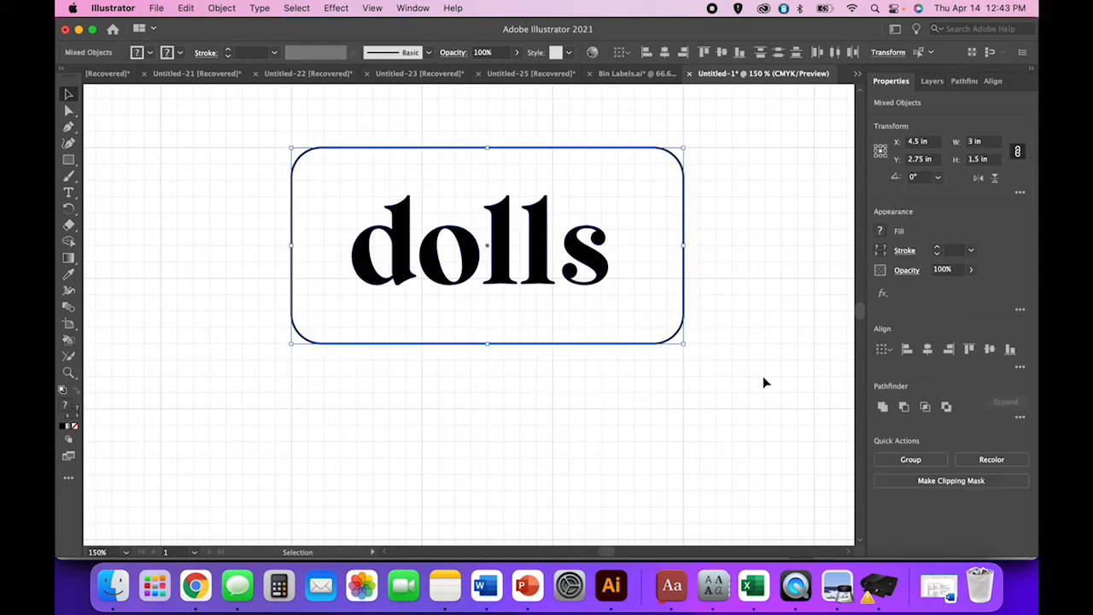
left_click(928, 350)
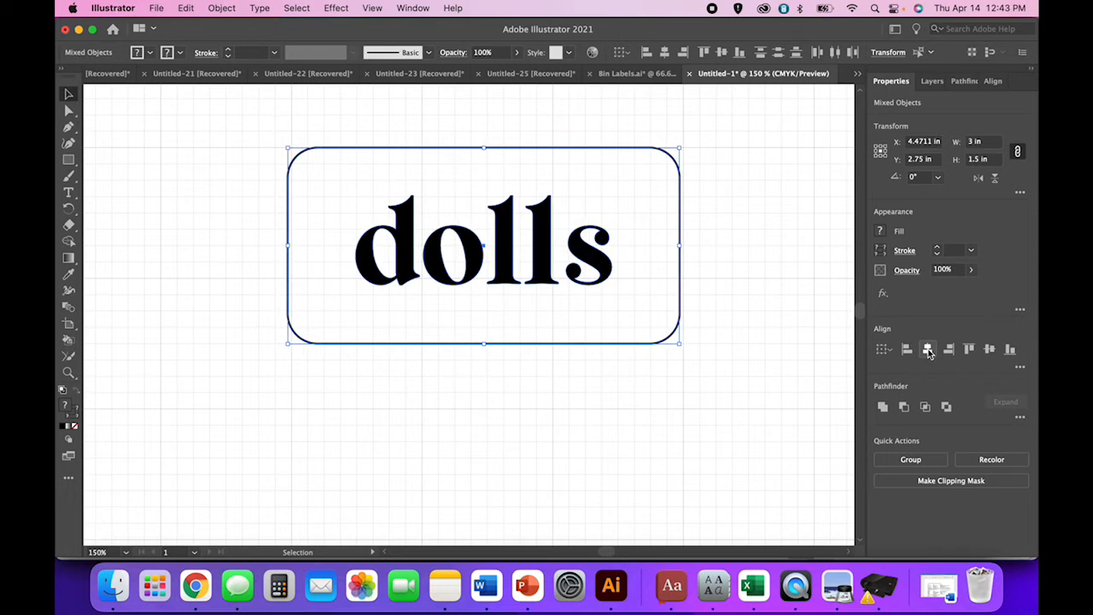
left_click(989, 350)
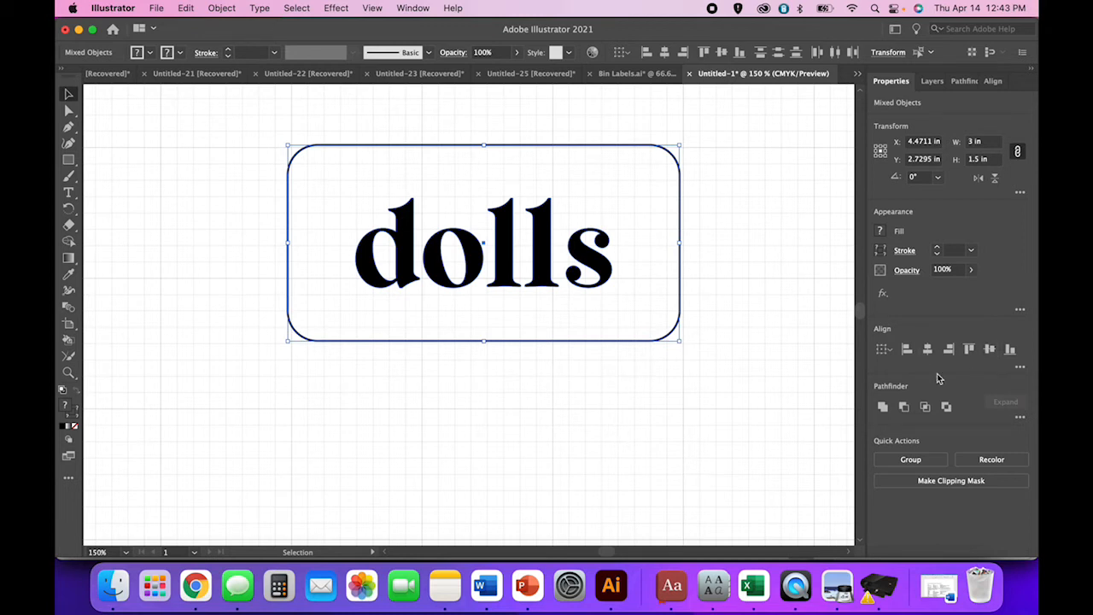
left_click(217, 8)
mouse_move(225, 59)
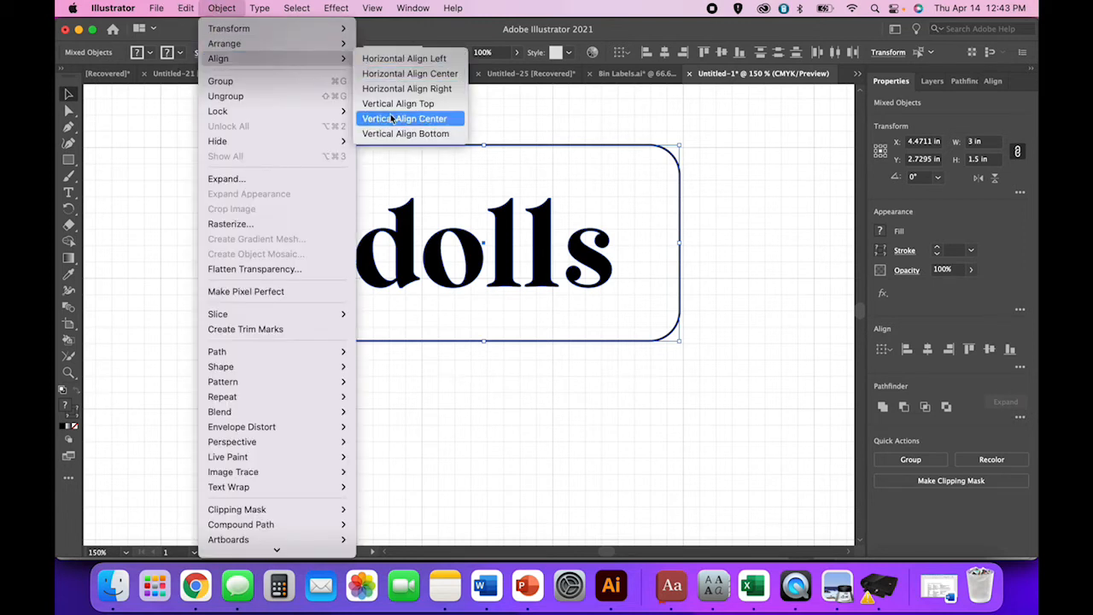
left_click(225, 8)
left_click(239, 203)
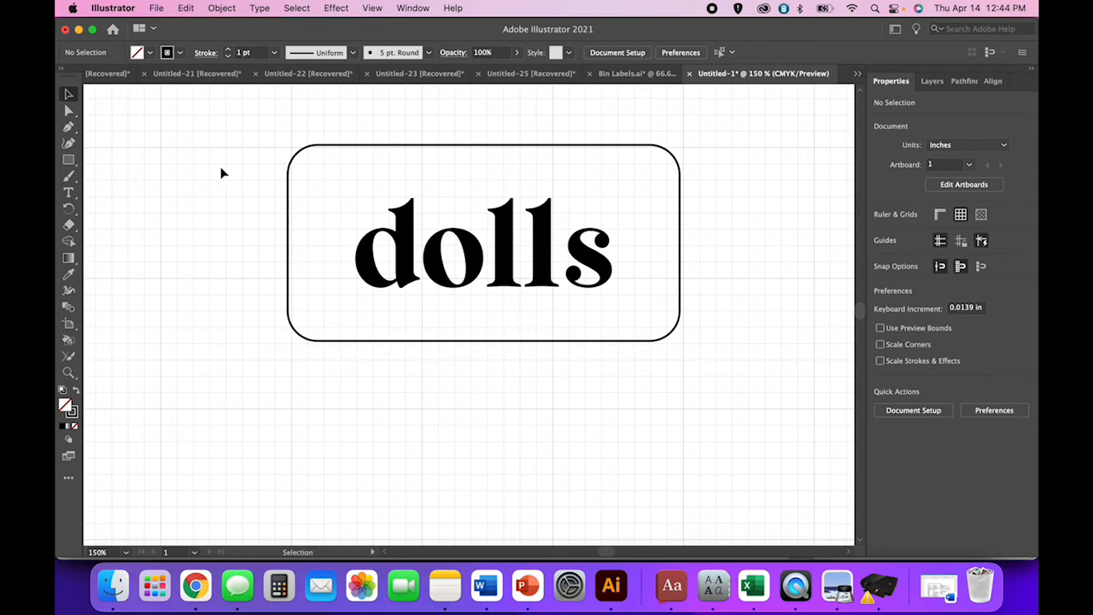
Save the document as "Dolls Bin Label" in Adobe Illustrator (ai) format in Creative Cloud Files with the Illustrator 2020 version option
left_click(156, 10)
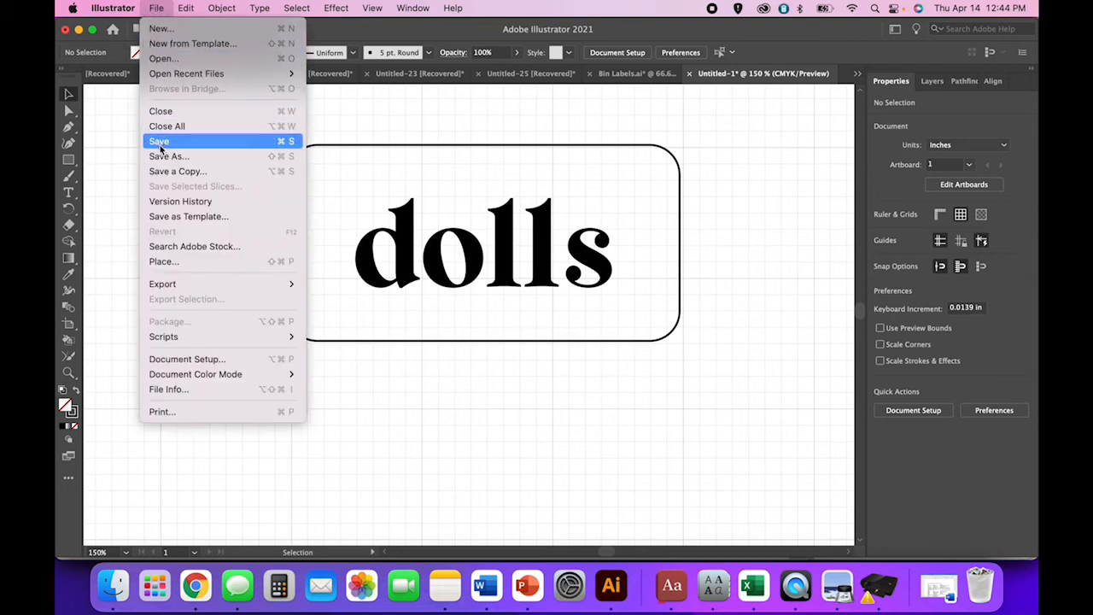
left_click(160, 141)
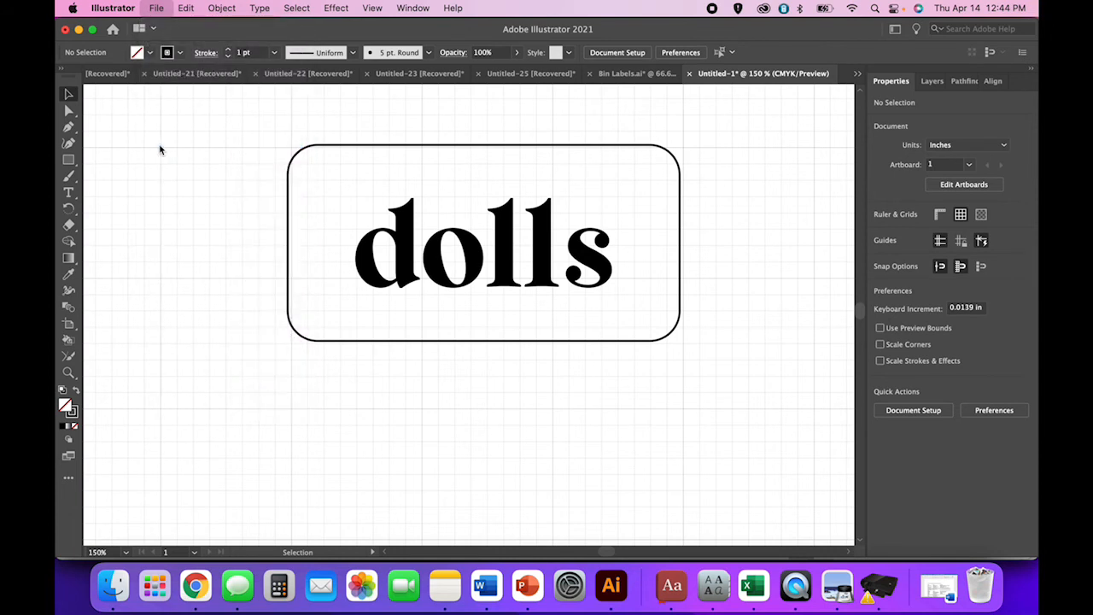
left_click(510, 159)
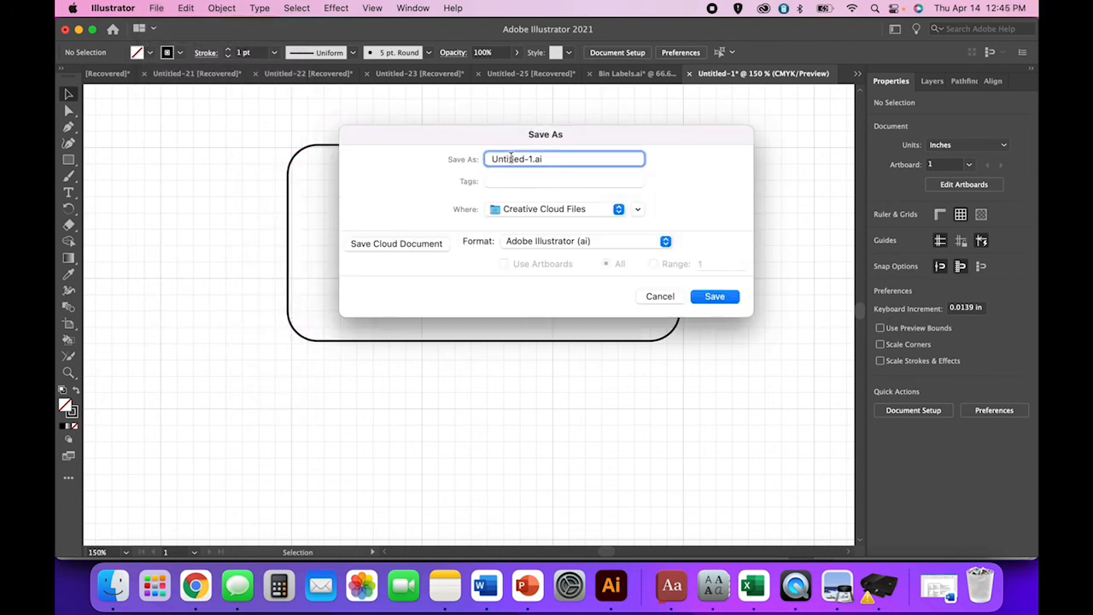
double_click(511, 159)
triple_click(511, 159)
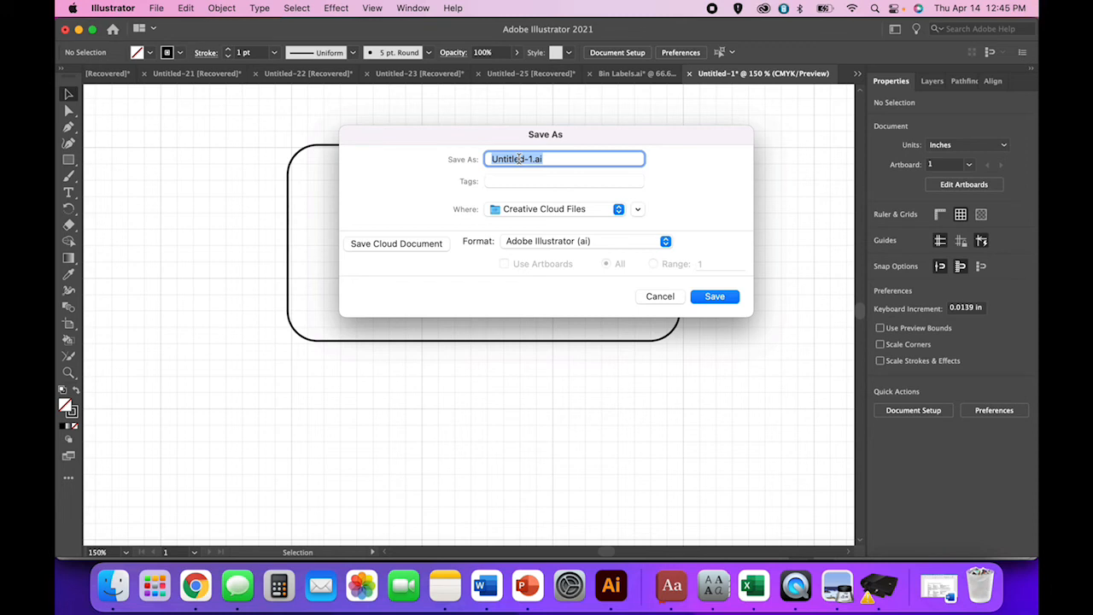
type("Dolls Bin Label")
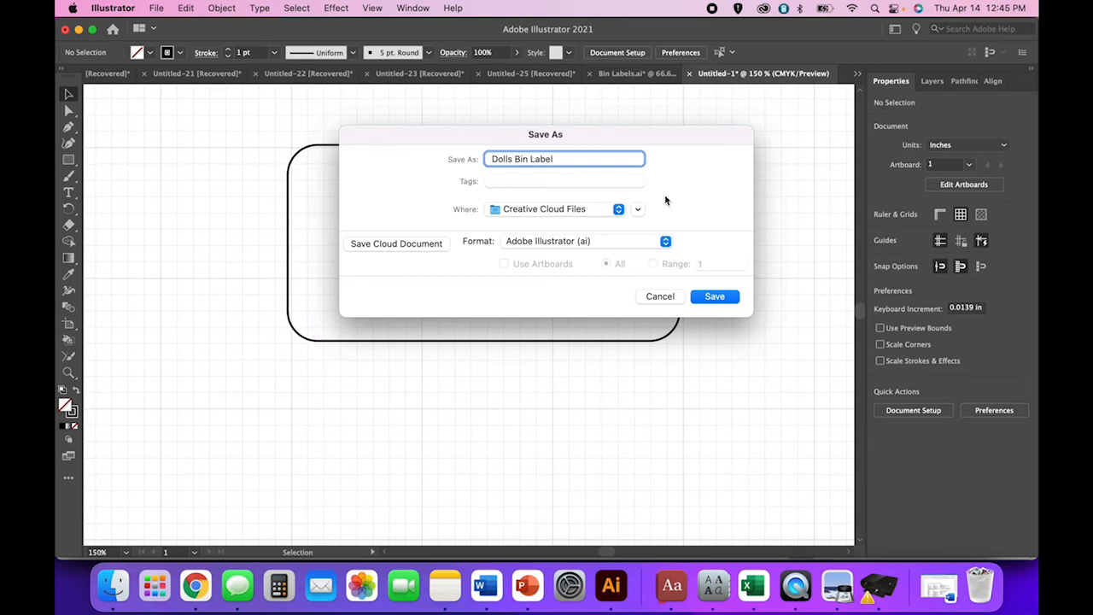
left_click(713, 296)
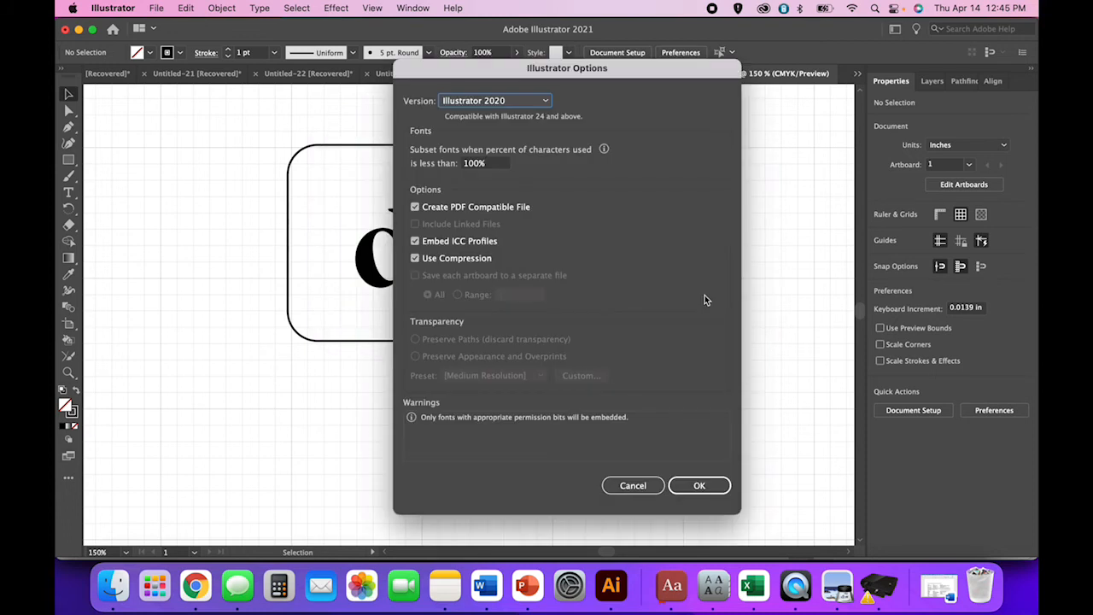
left_click(718, 488)
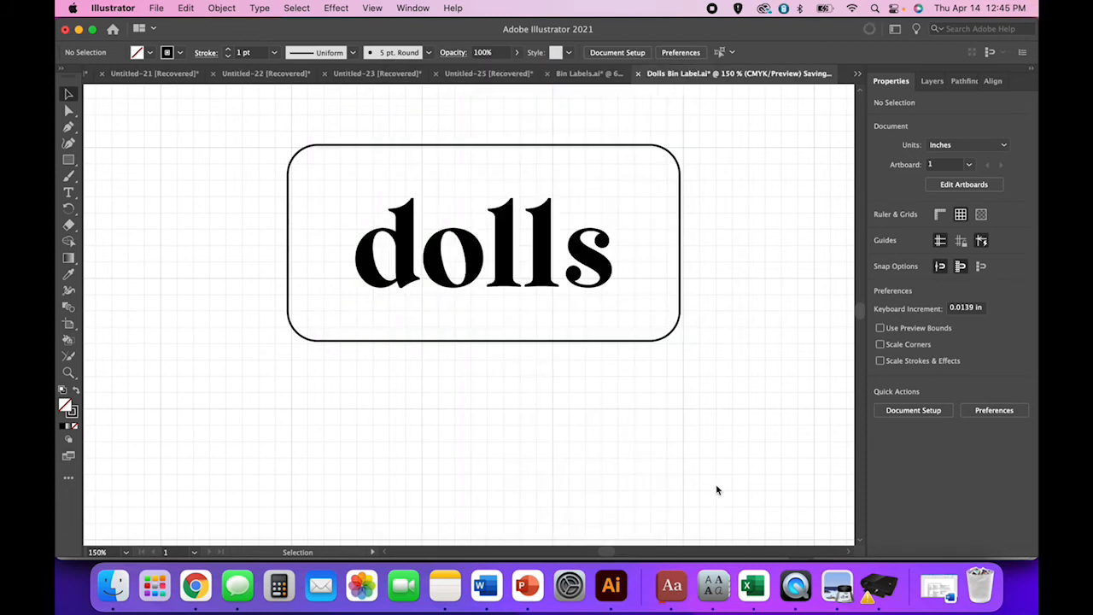
Save the label again as an SVG file in Creative Cloud Files, using the SVG 1.0 profile with the Responsive option off
left_click(164, 8)
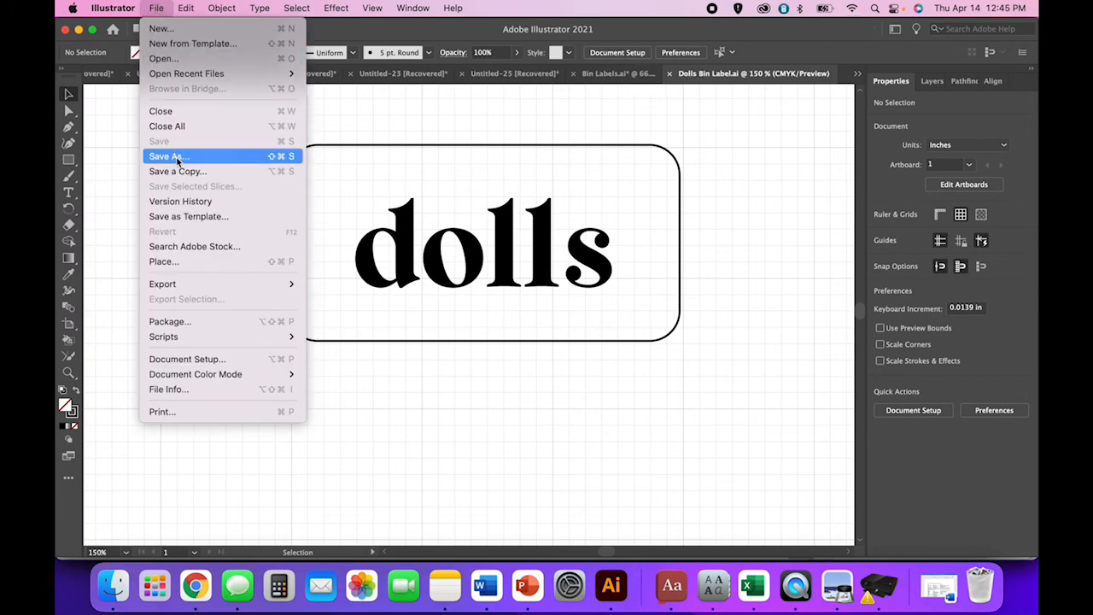
left_click(177, 159)
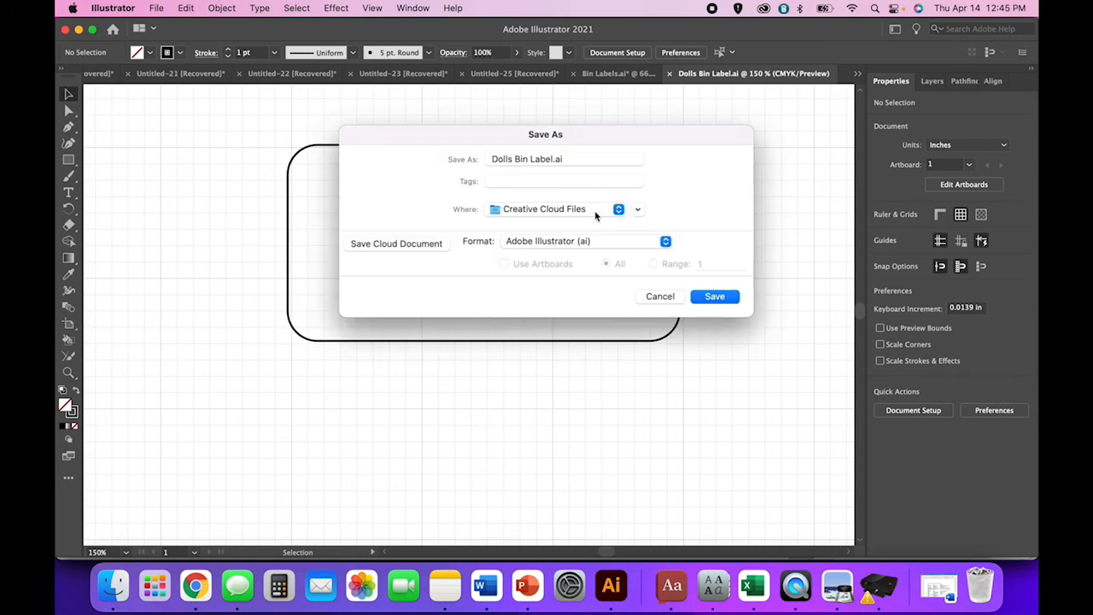
left_click(595, 242)
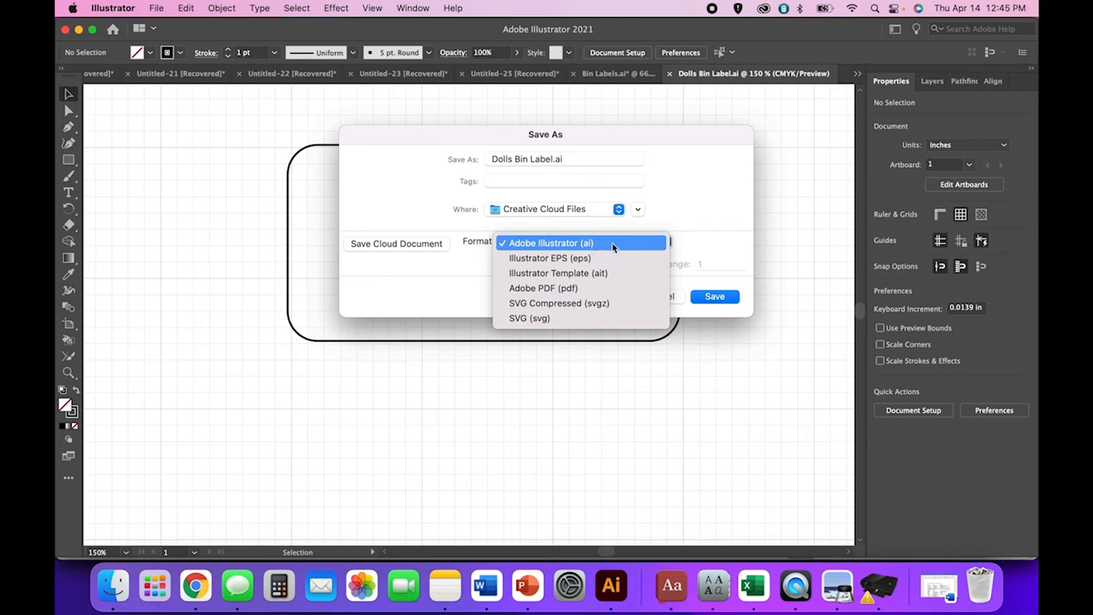
left_click(609, 318)
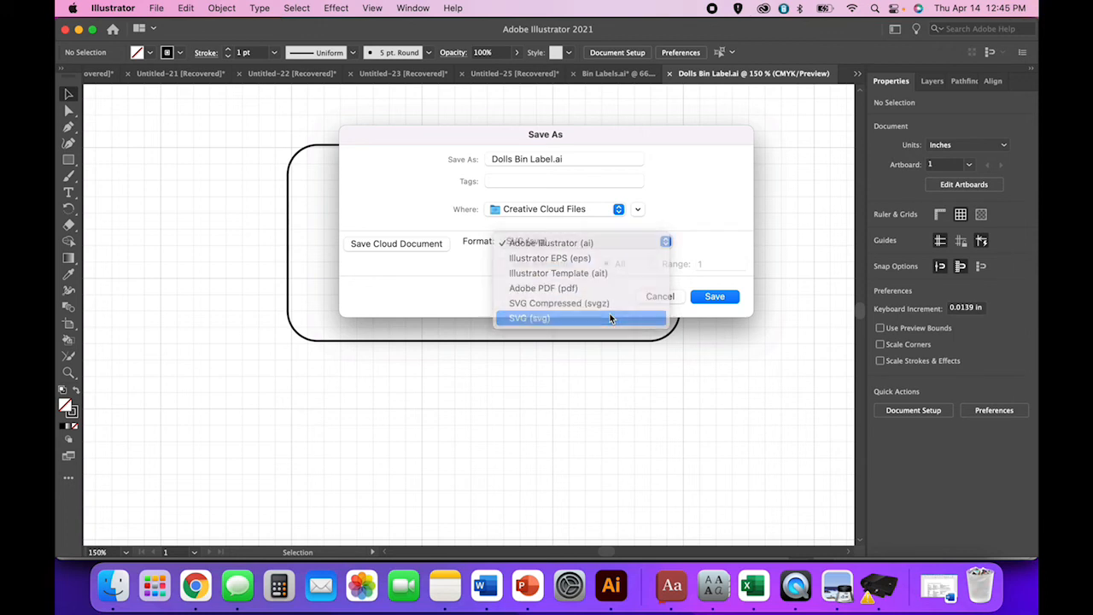
left_click(717, 298)
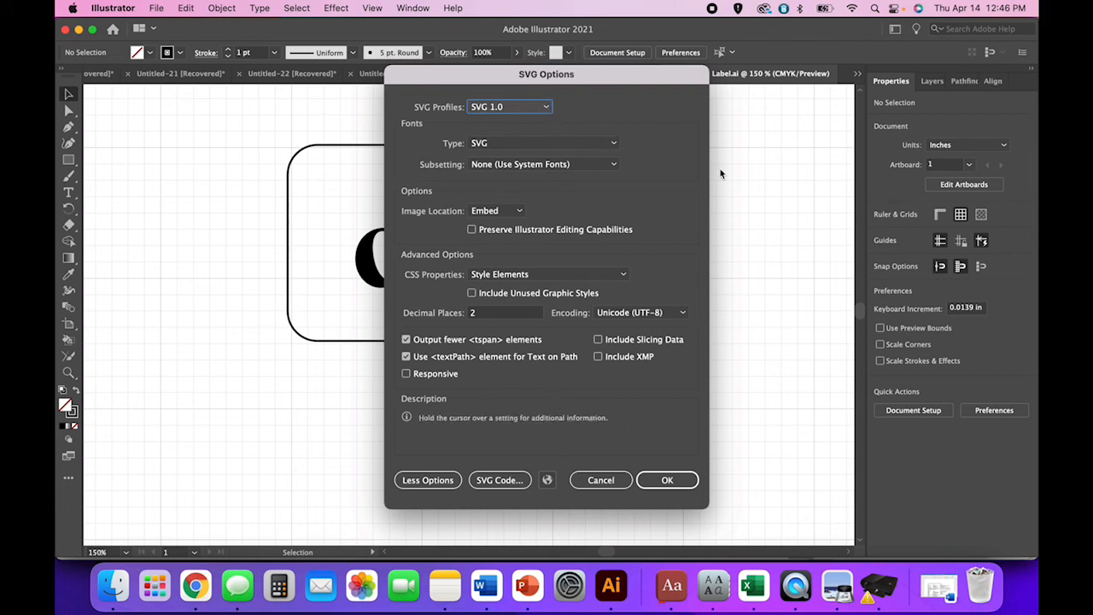
left_click(407, 375)
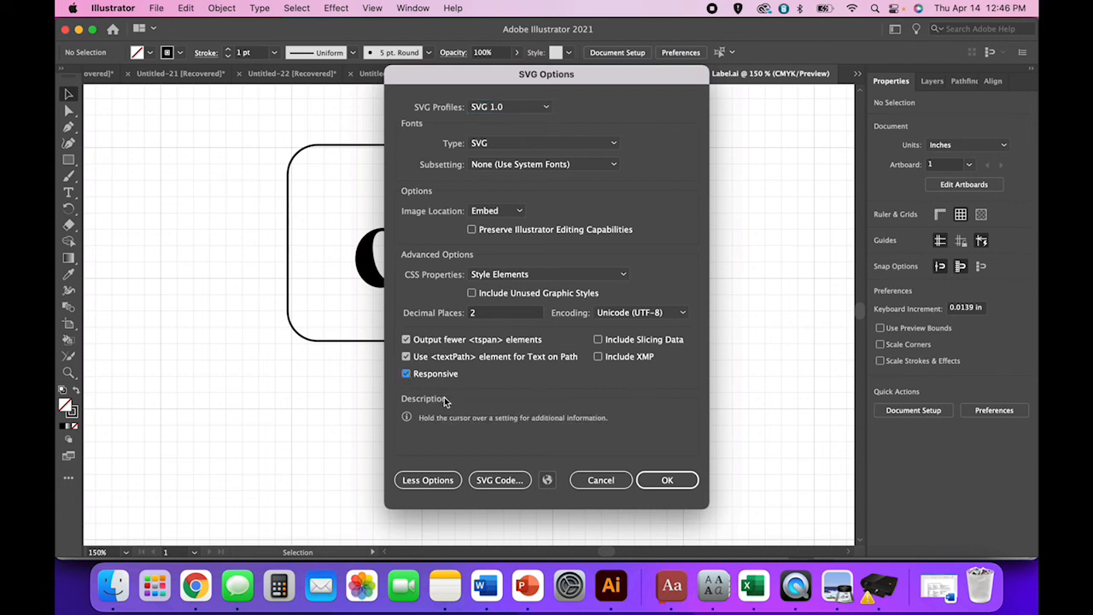
left_click(407, 374)
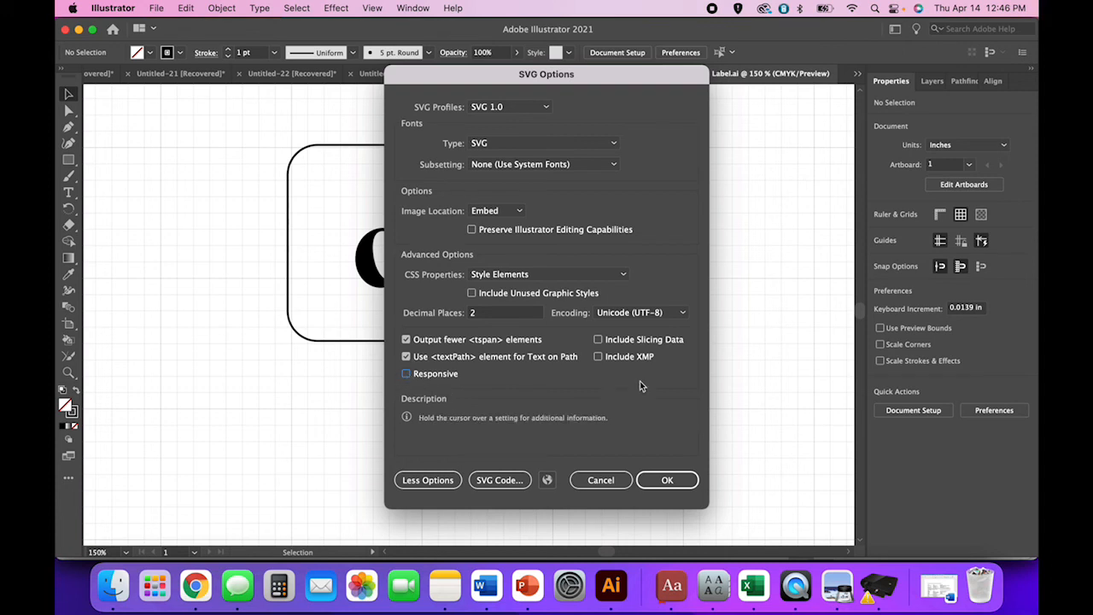
left_click(666, 482)
left_click(666, 480)
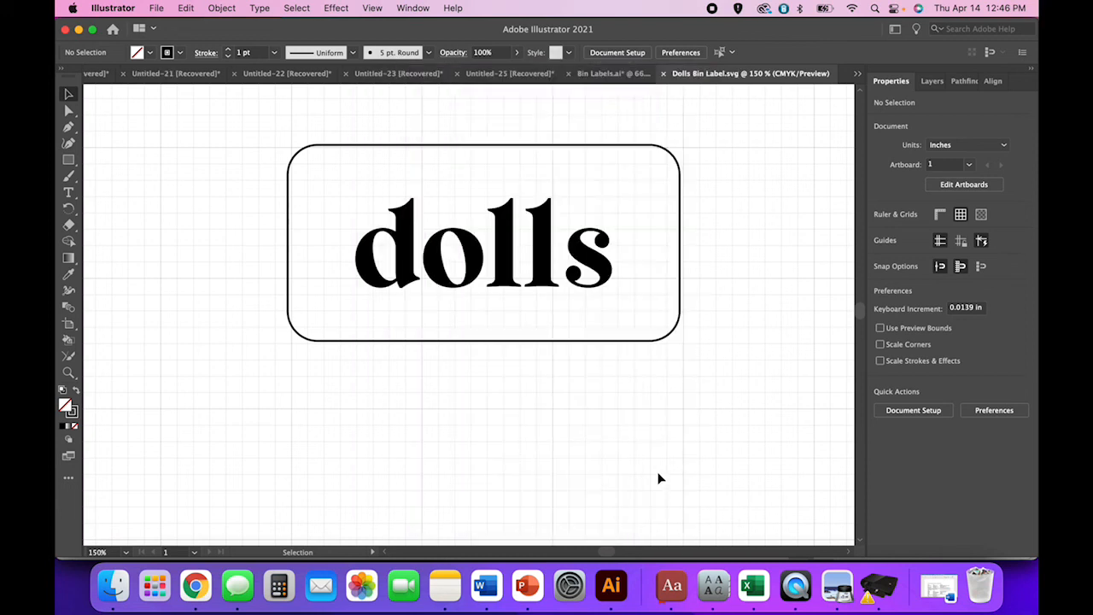